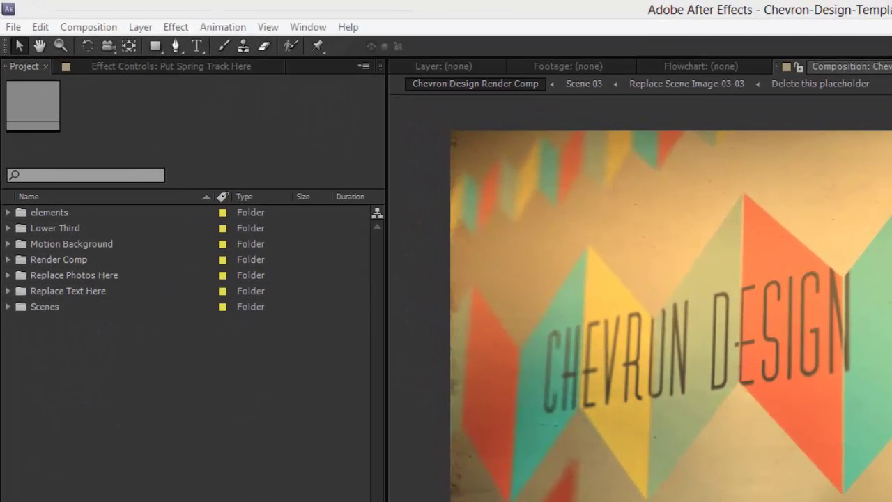
Step: Expand the Render Comp folder and show the Chevron Design Render Comp's 11 layers in the timeline
left_click(48, 261)
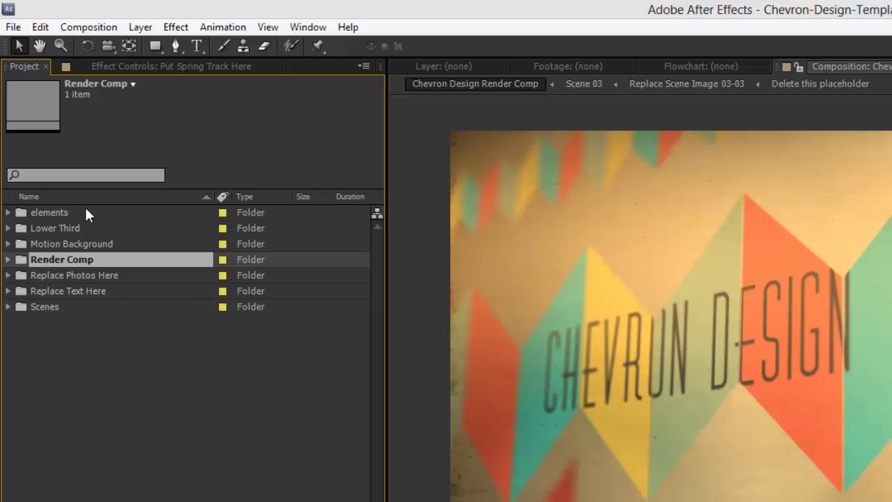
left_click(8, 259)
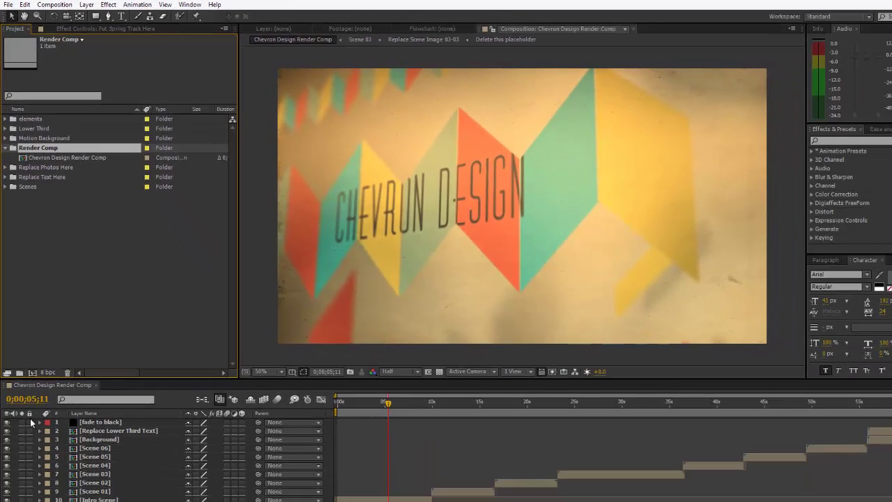
left_click(43, 386)
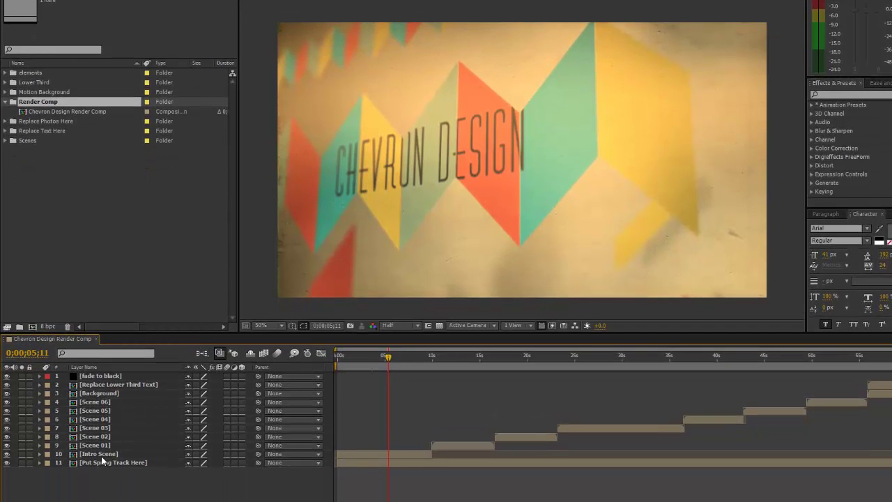
left_click(102, 454)
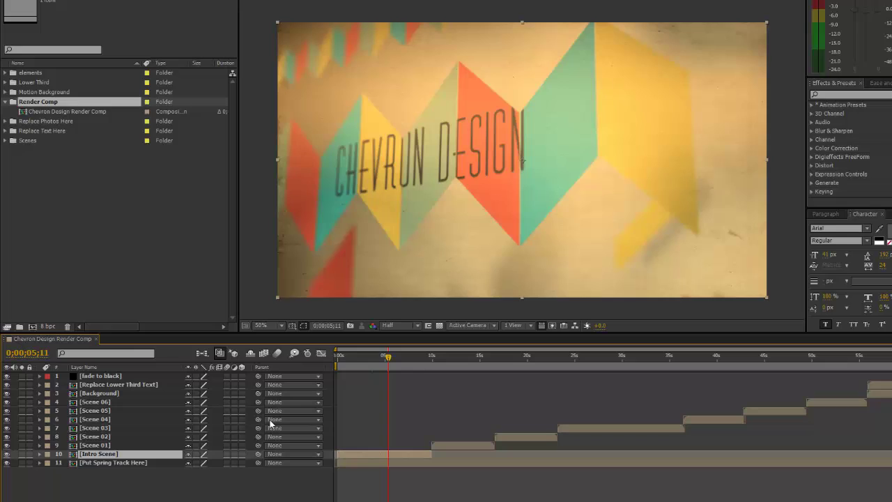
left_click(403, 364)
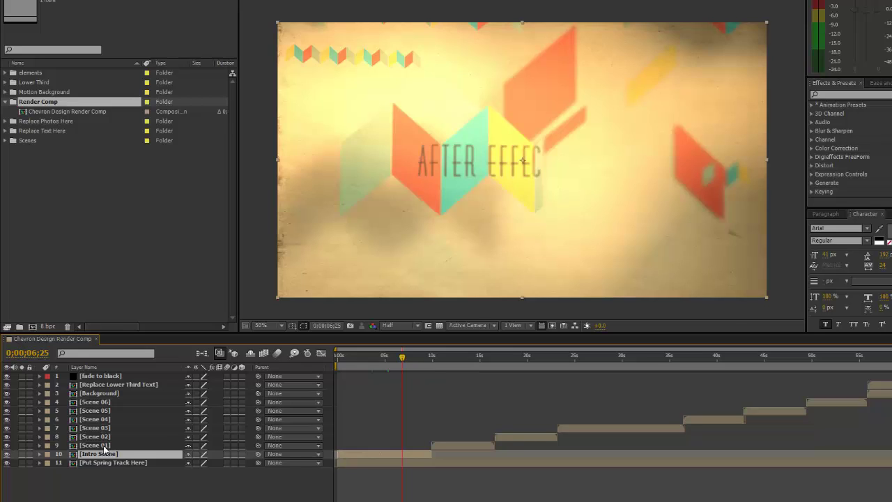
left_click(103, 445)
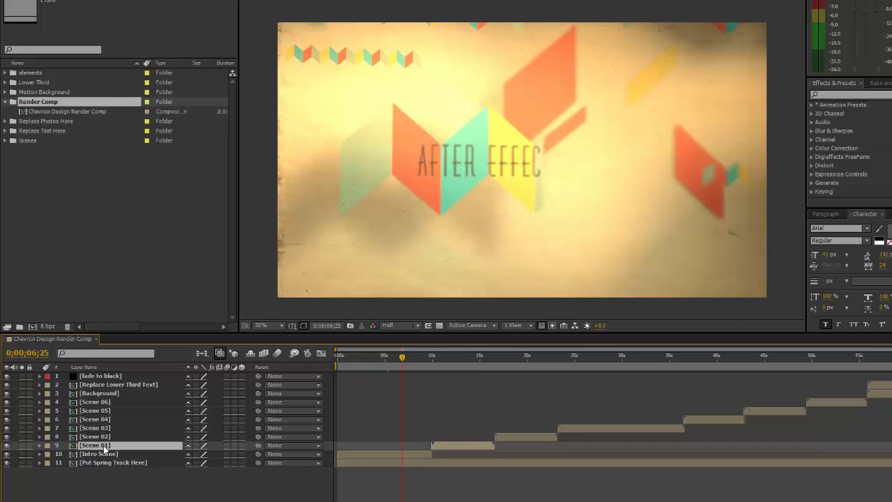
left_click(127, 393)
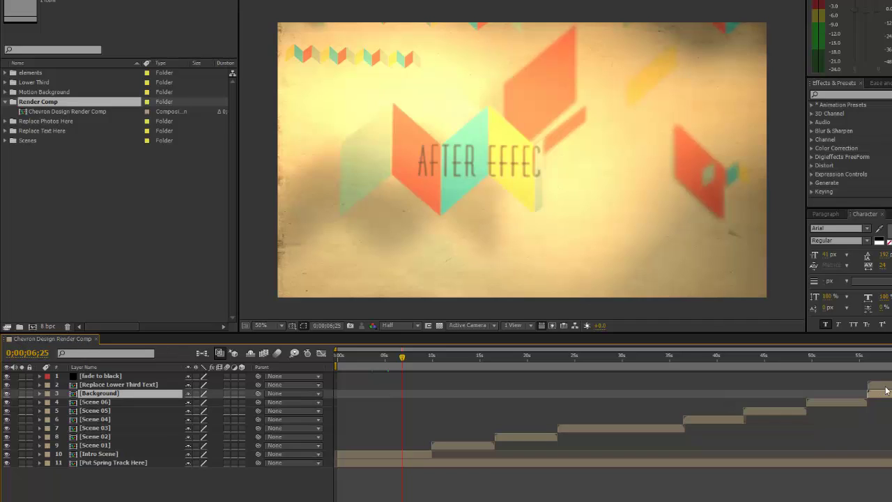
left_click(886, 362)
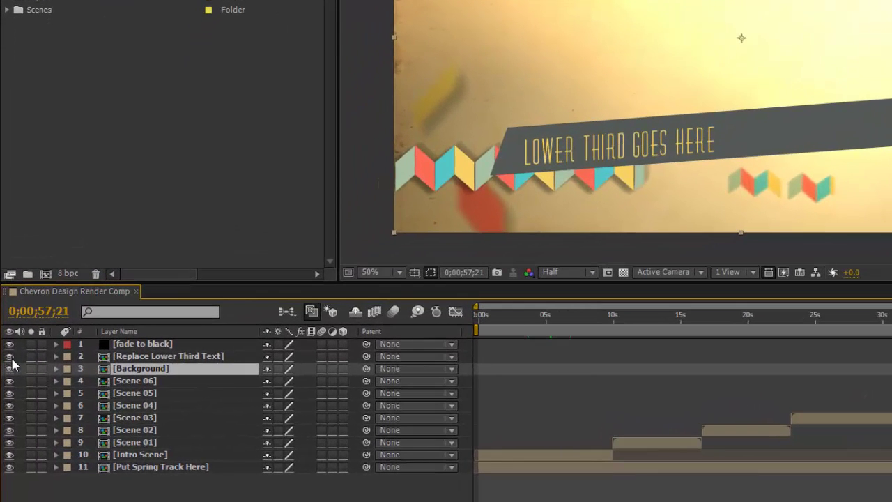
left_click(9, 371)
left_click(9, 370)
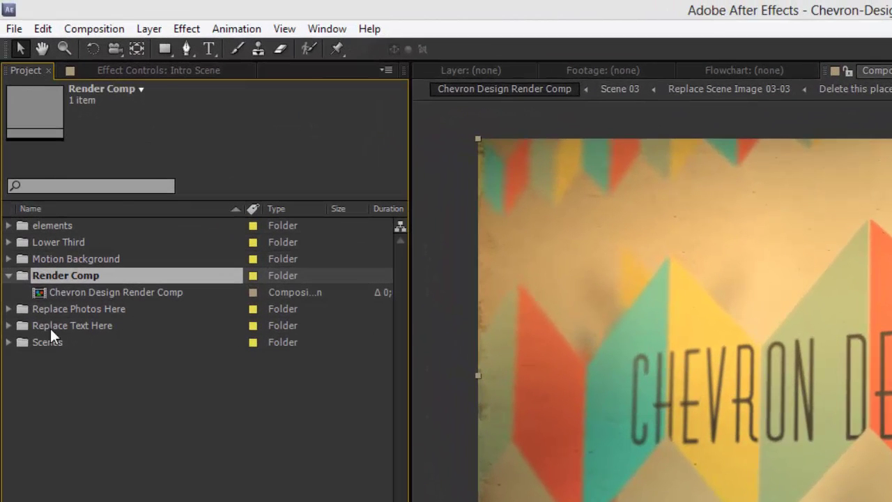
Step: Open Replace Intro Text 01 from the Replace Text Here folder and retype its title as TYPE YOUR TEXT
left_click(84, 325)
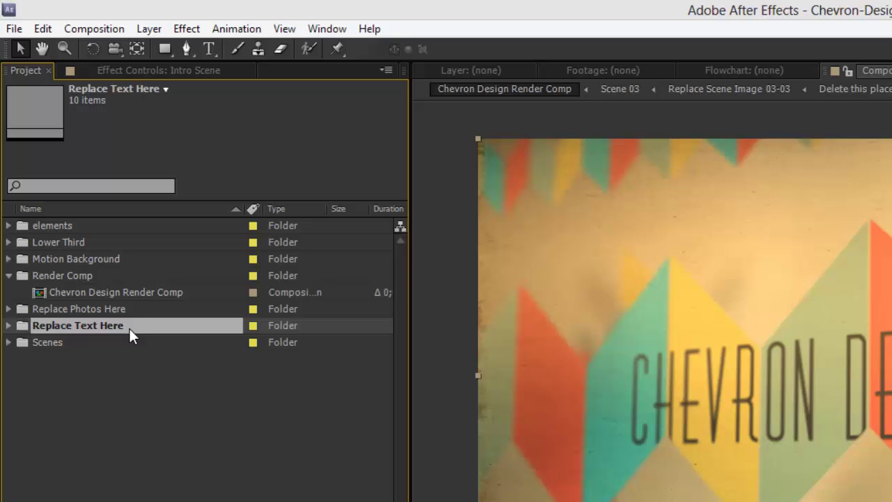
left_click(8, 326)
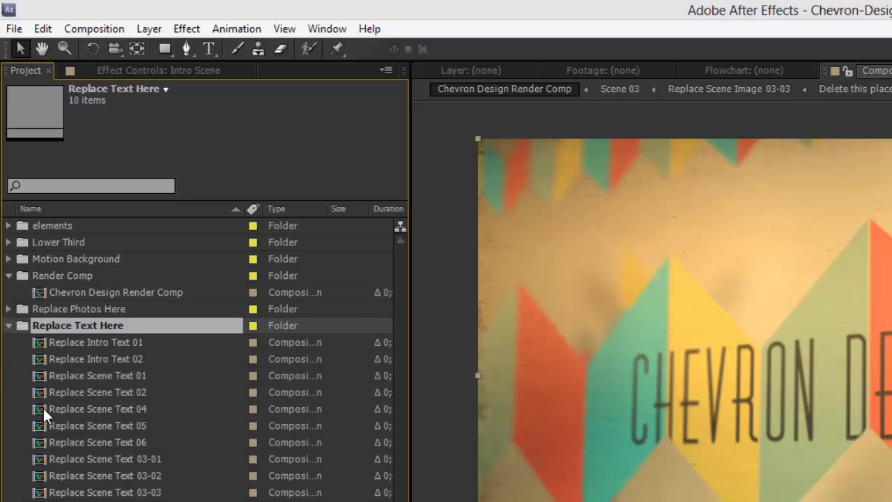
left_click(71, 340)
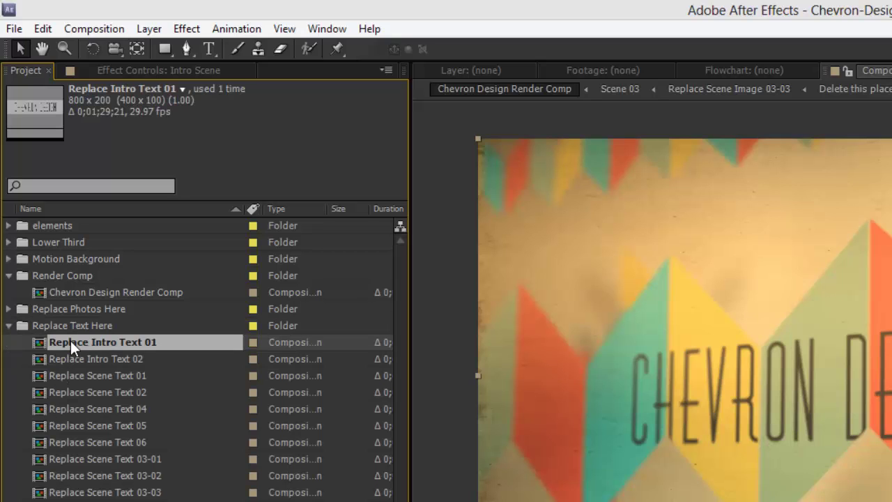
double_click(148, 342)
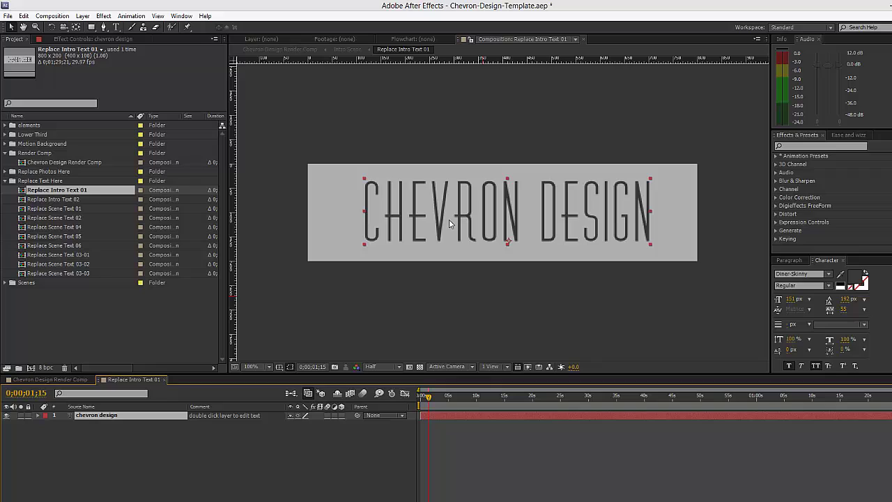
double_click(450, 222)
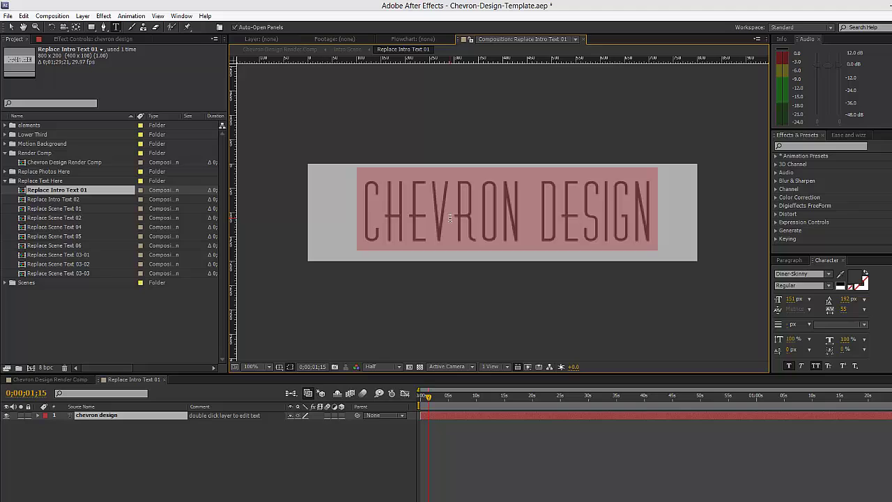
type("TYPE YOUR TEX")
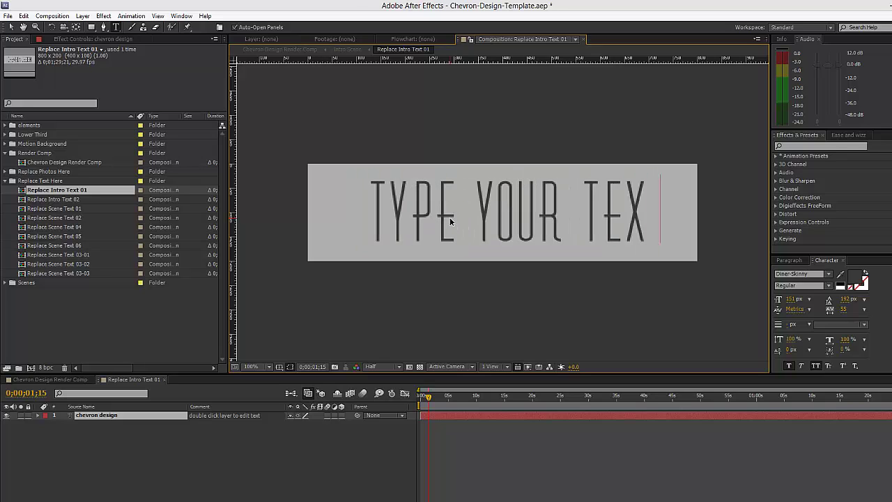
type("T")
Step: Commit the title edit, then set its fill colour to red and font size to 156 px
left_click(11, 26)
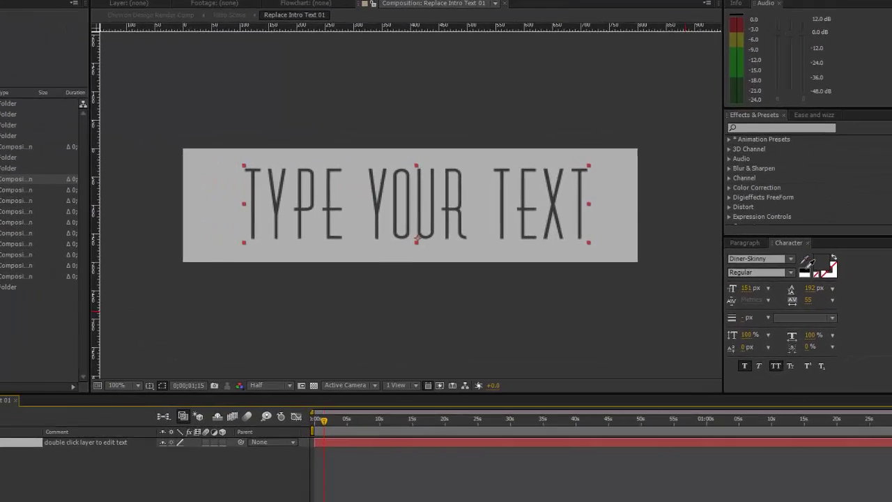
left_click(790, 243)
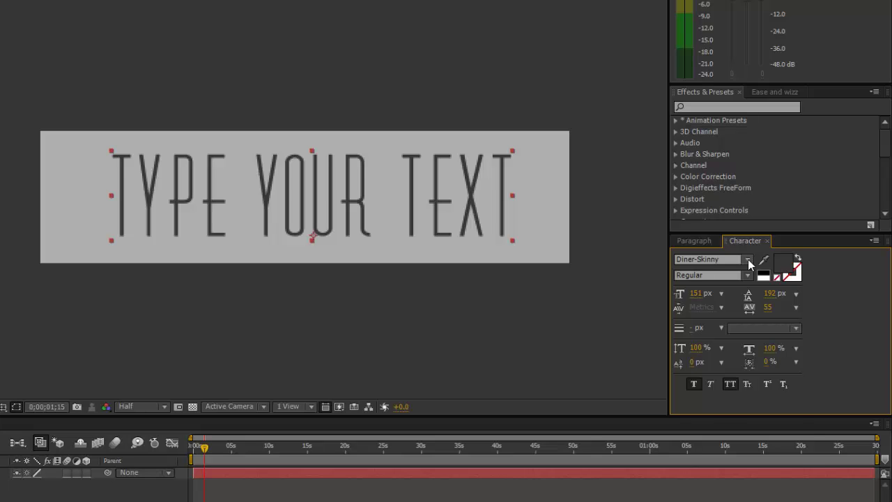
left_click(748, 260)
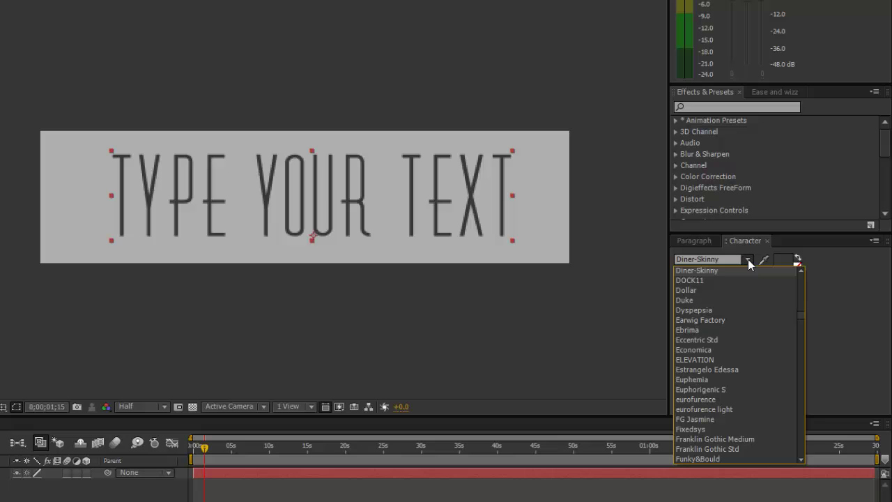
left_click(749, 261)
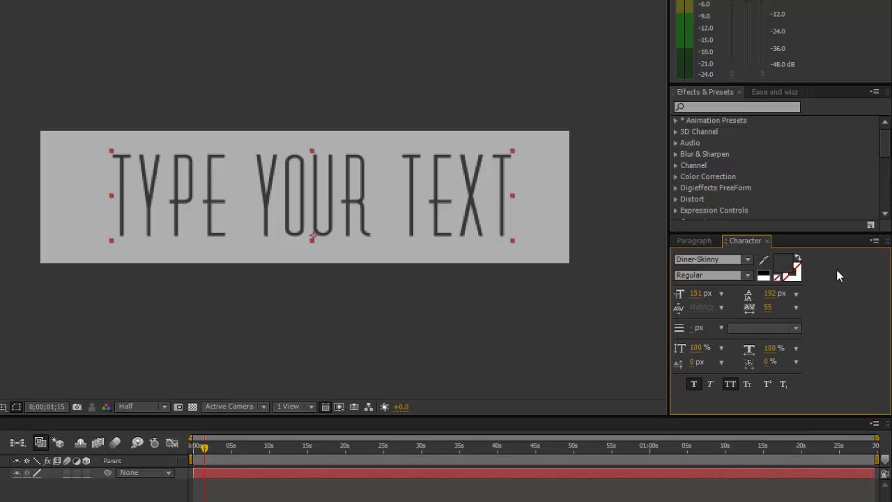
left_click(781, 265)
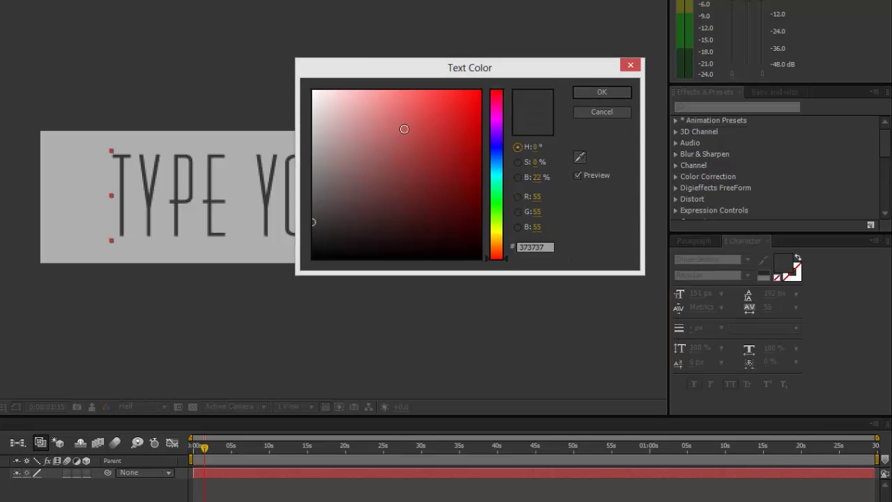
left_click(420, 123)
left_click(604, 92)
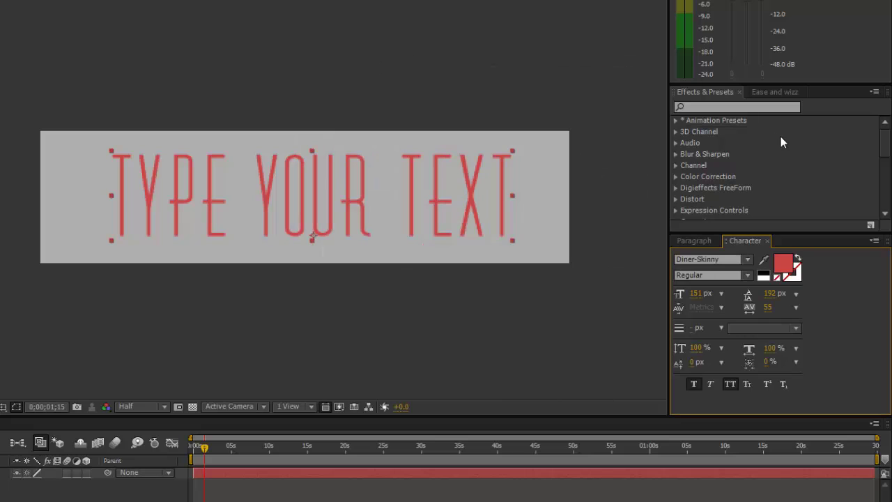
left_click_drag(693, 294, 765, 308)
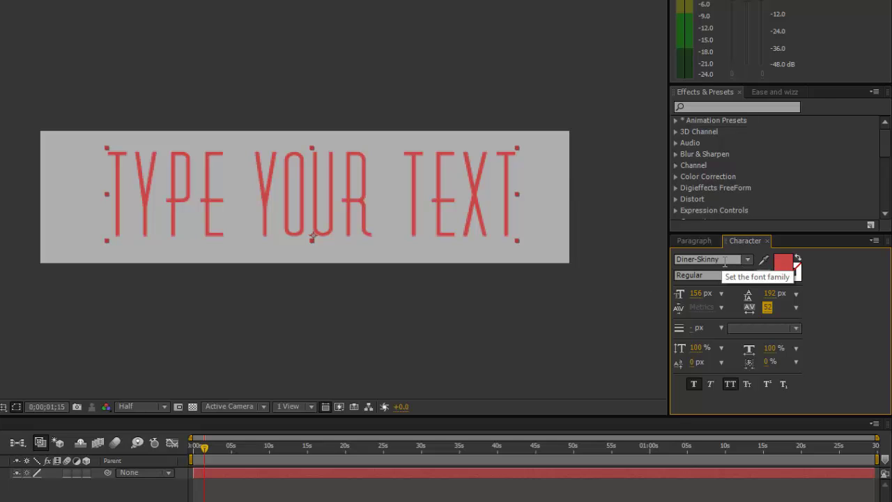
Step: Try Faux Bold and the Dollar font on the title, settling back on Diner-Skinny
left_click(694, 386)
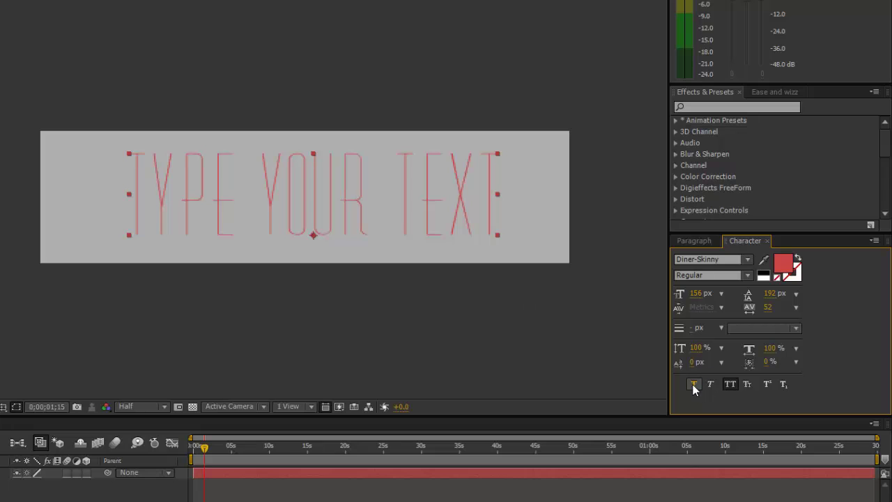
left_click(694, 385)
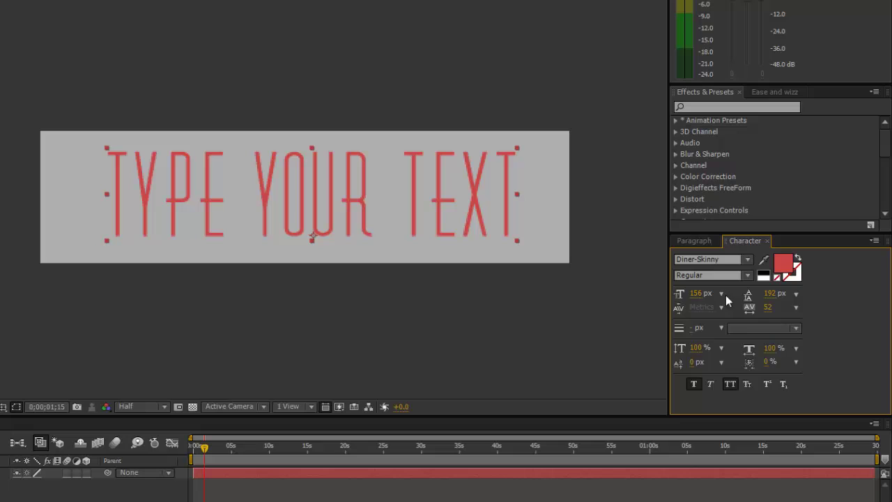
left_click(746, 260)
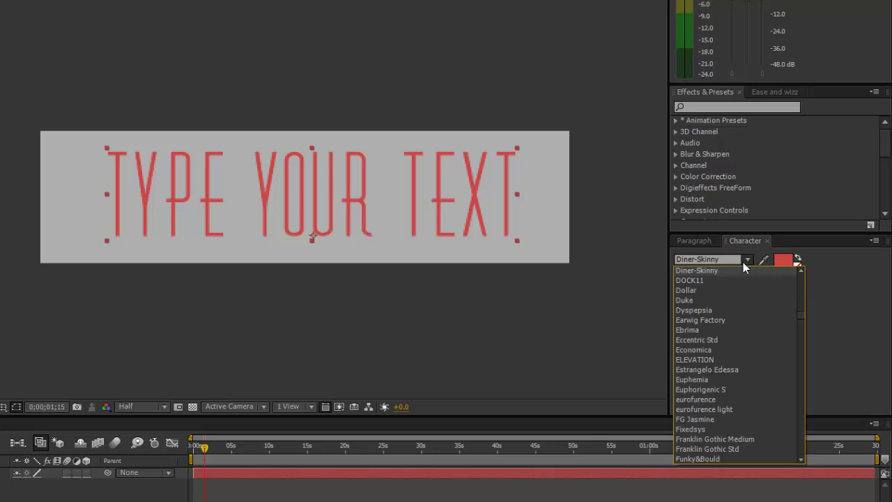
left_click(700, 290)
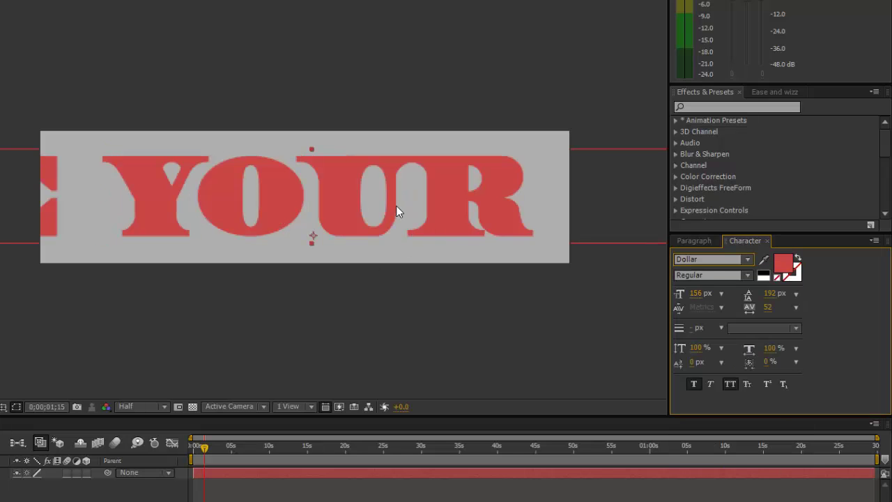
left_click(693, 386)
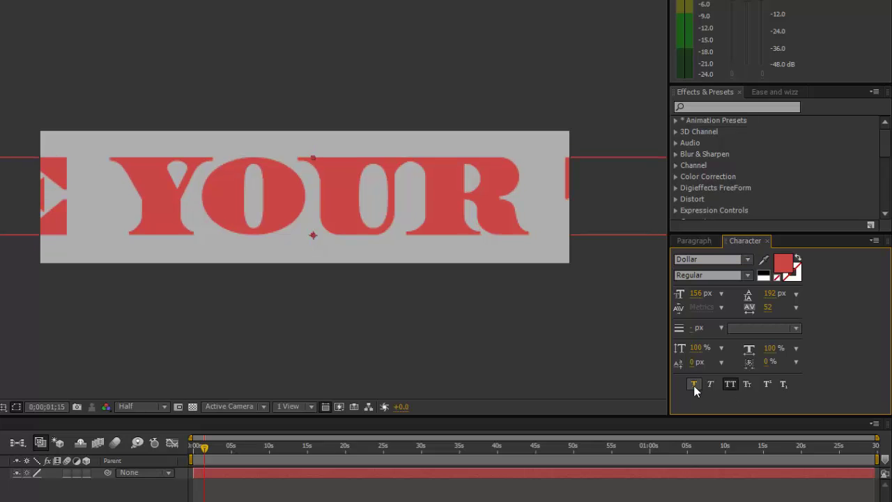
left_click(693, 385)
left_click(693, 386)
left_click(751, 261)
scroll(752, 301, "up", 1)
left_click(752, 300)
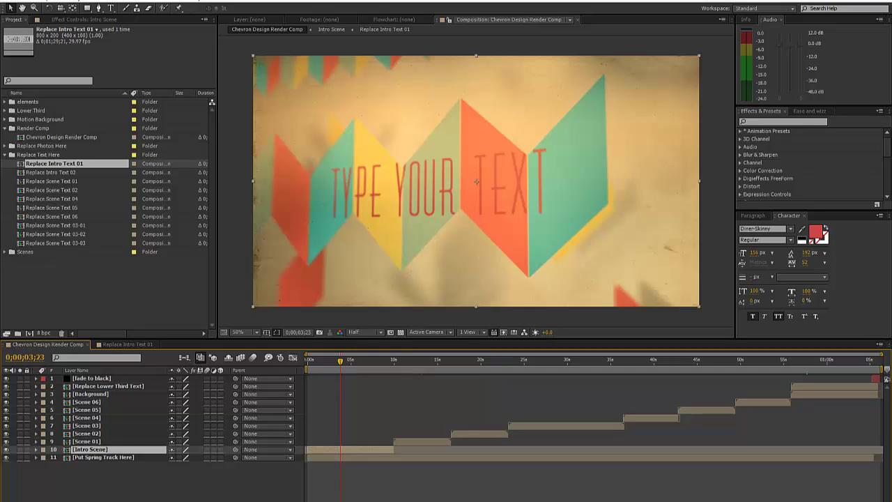
Step: Open the Replace Intro Text 02 composition from the Replace Text Here folder
left_click(77, 484)
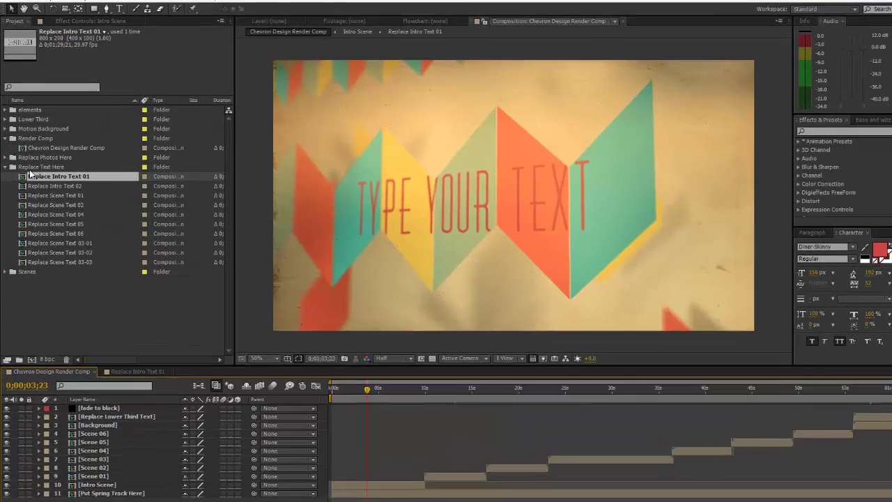
left_click(27, 157)
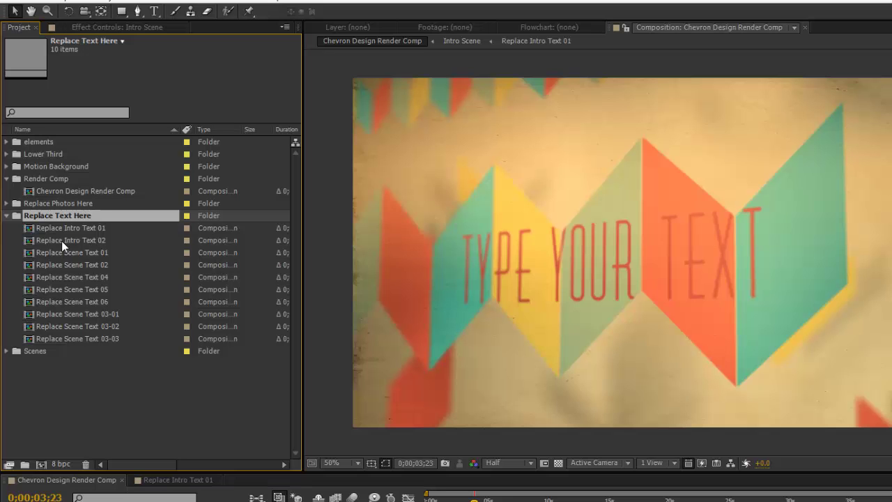
double_click(61, 240)
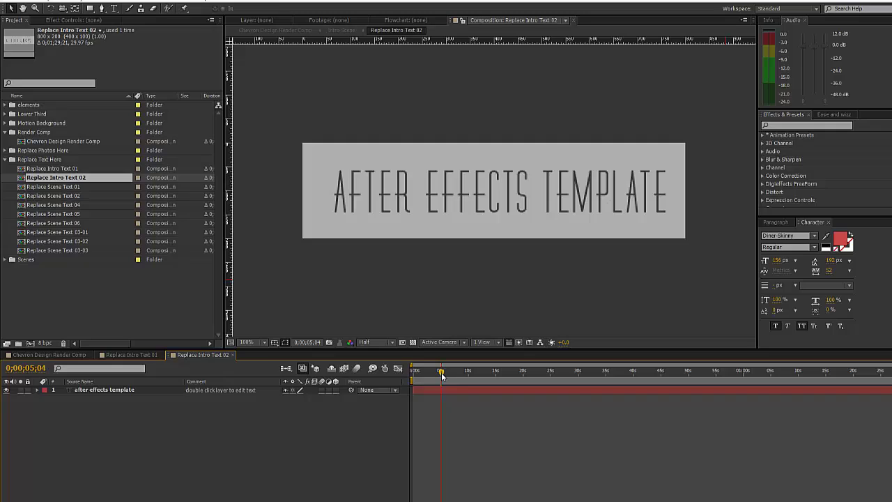
Step: Retype its title as TYPE YOUR TEXT HERE and return to the Chevron Design Render Comp
double_click(473, 185)
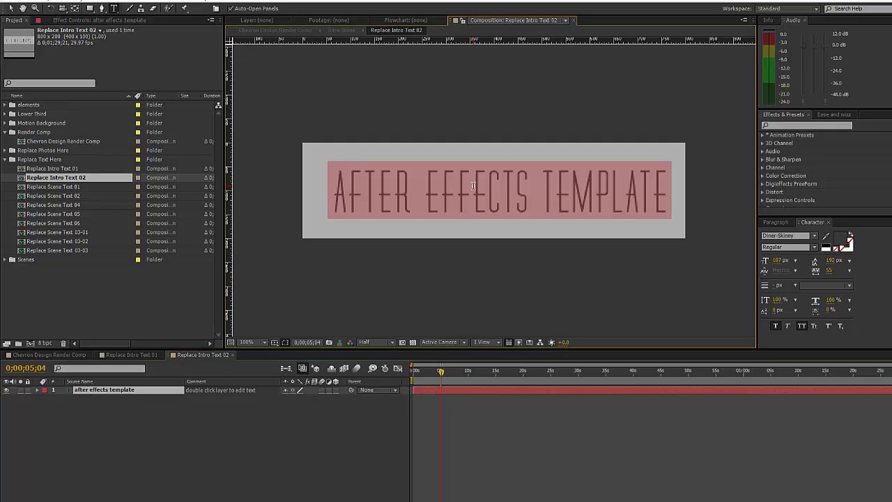
type("tuype")
key("BackSpace")
key("BackSpace")
key("BackSpace")
key("BackSpace")
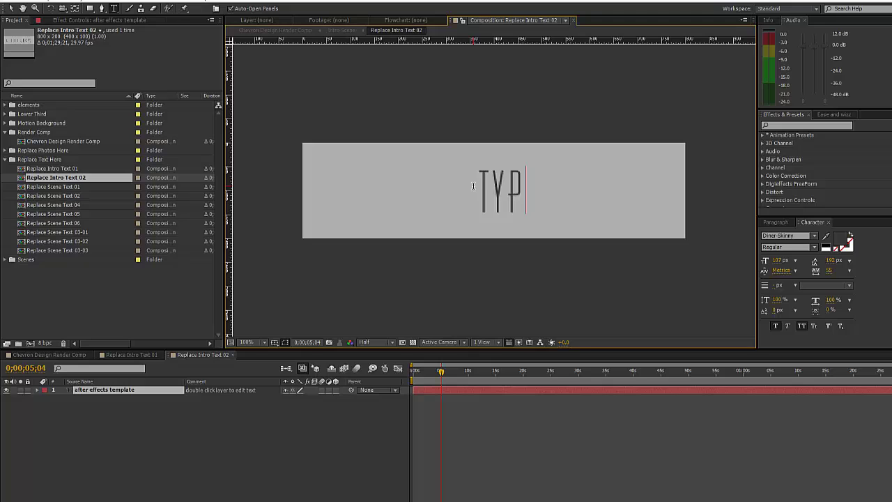
type("E YOUR TEXT HERE")
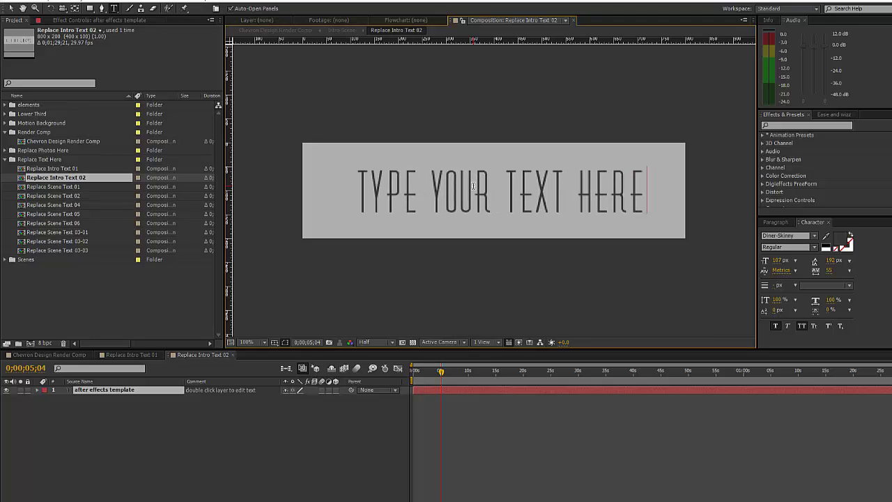
left_click(10, 8)
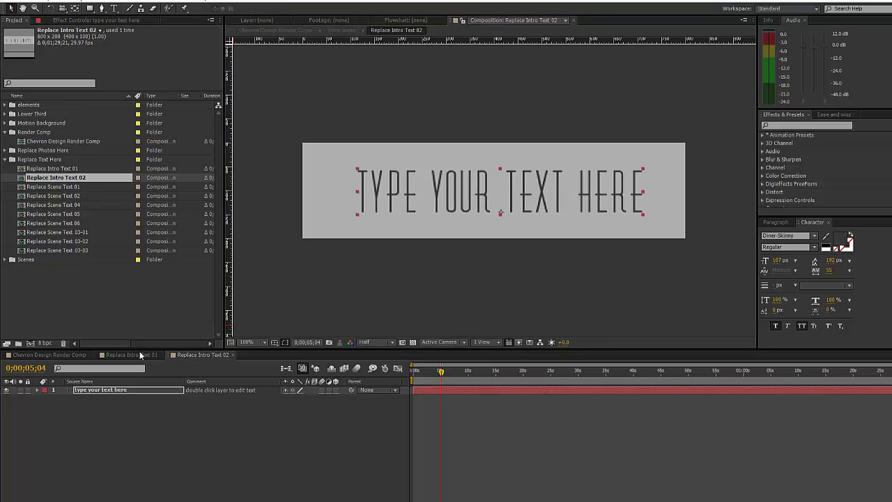
left_click(56, 356)
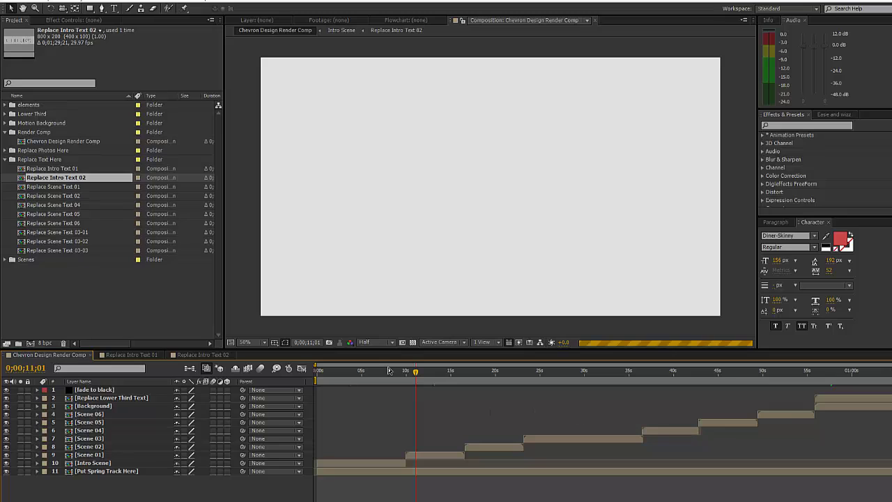
Step: Preview the intro frame with its new title, then move the playhead to Scene 01 at 0;00;12;04
left_click(388, 371)
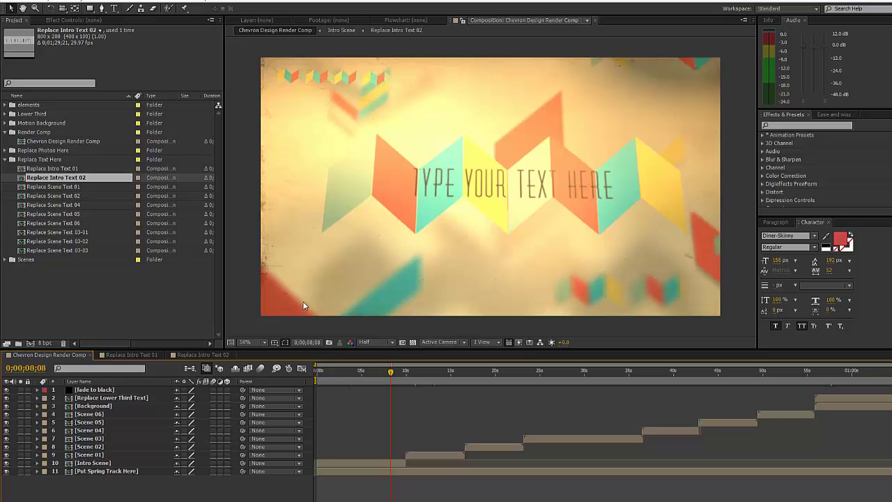
left_click(437, 457)
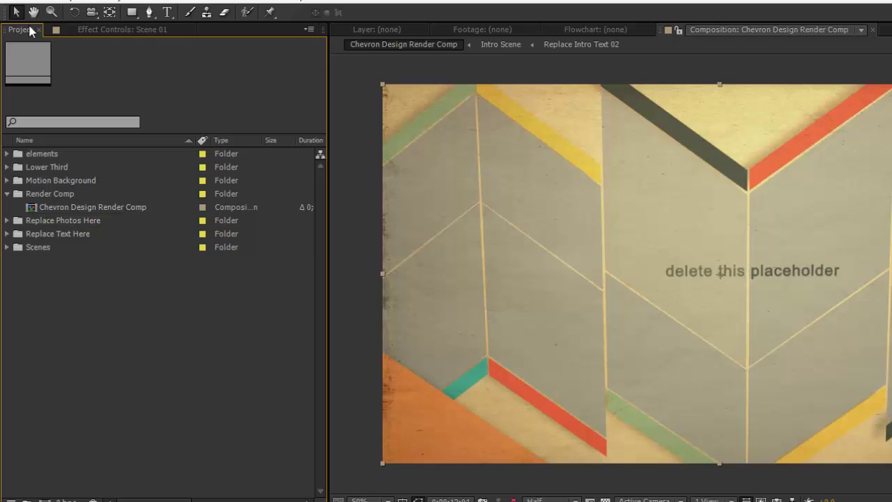
Step: Open Replace Scene Image 01 from Replace Photos Here and hide its 'Delete this placeholder' layer
left_click(53, 236)
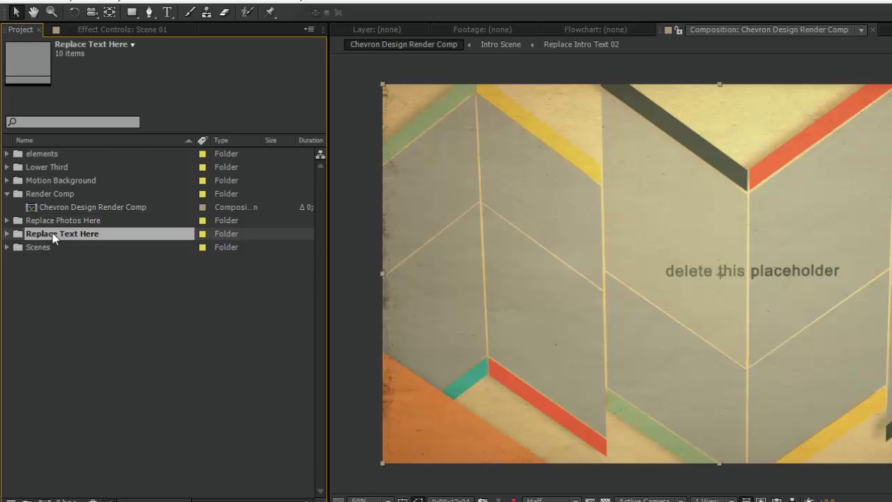
left_click(50, 223)
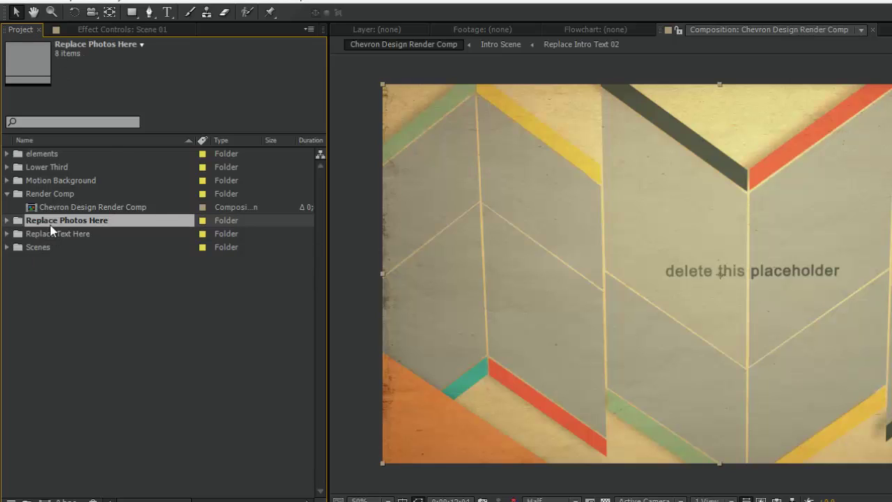
left_click(7, 221)
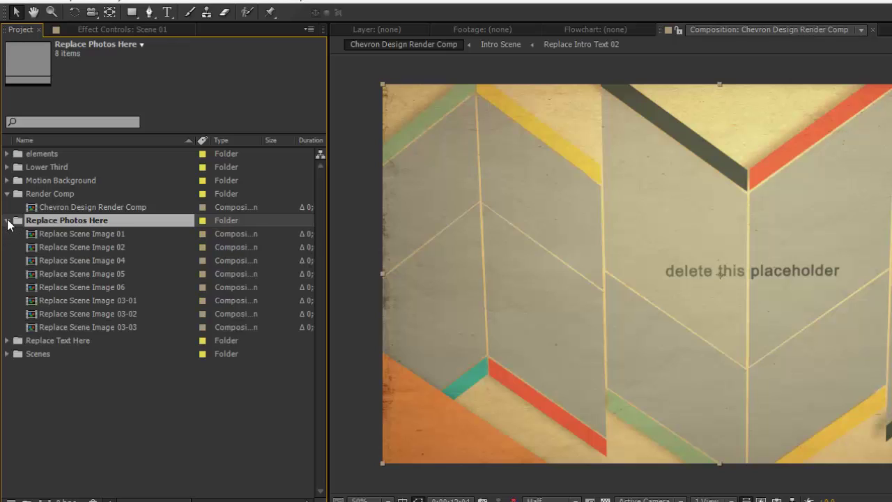
left_click(101, 234)
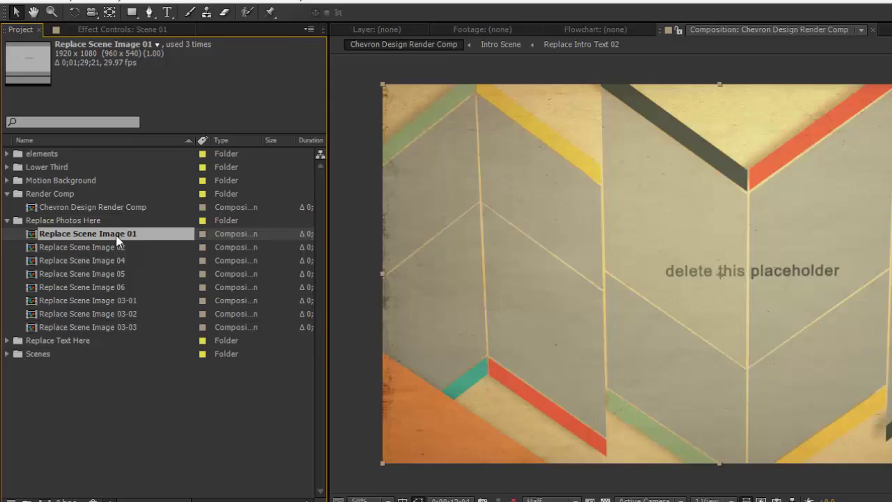
double_click(115, 235)
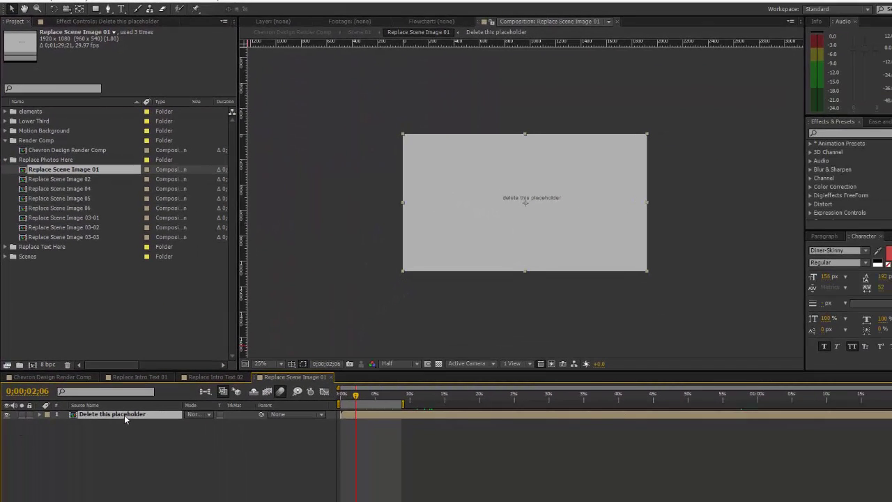
left_click(7, 414)
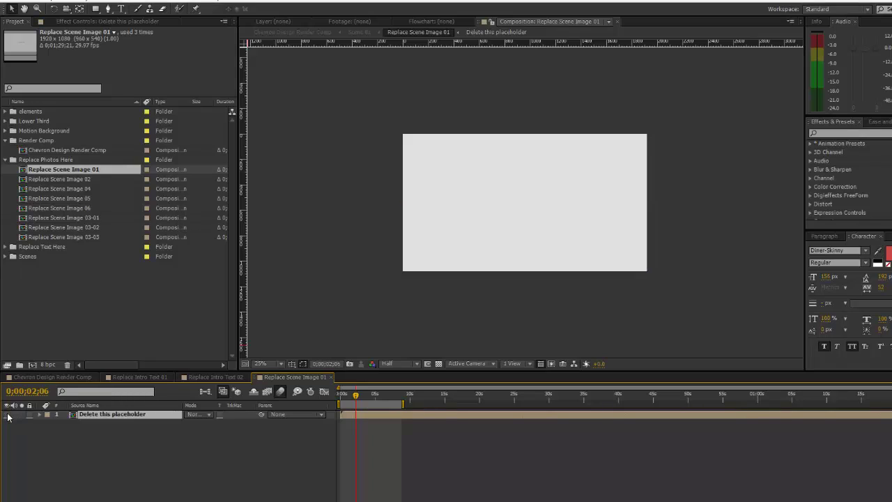
left_click(33, 41)
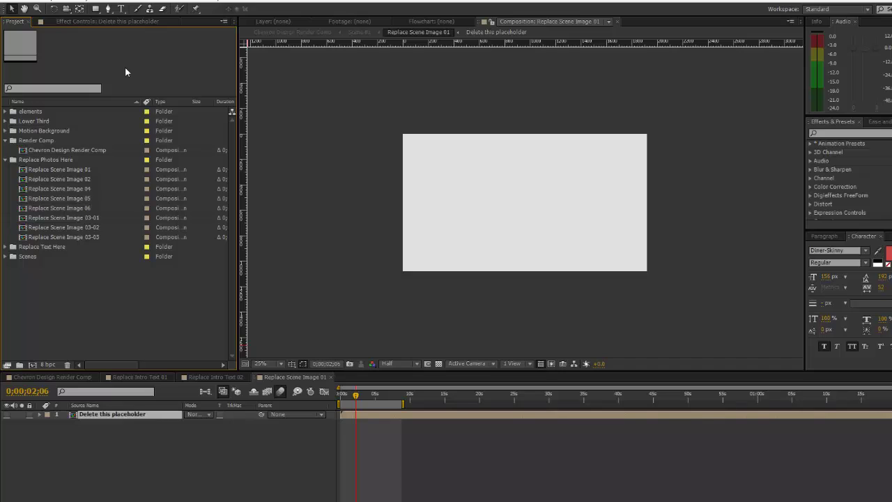
Step: Import womanonmic.jpg from the concert folder via File > Import > File
left_click(8, 0)
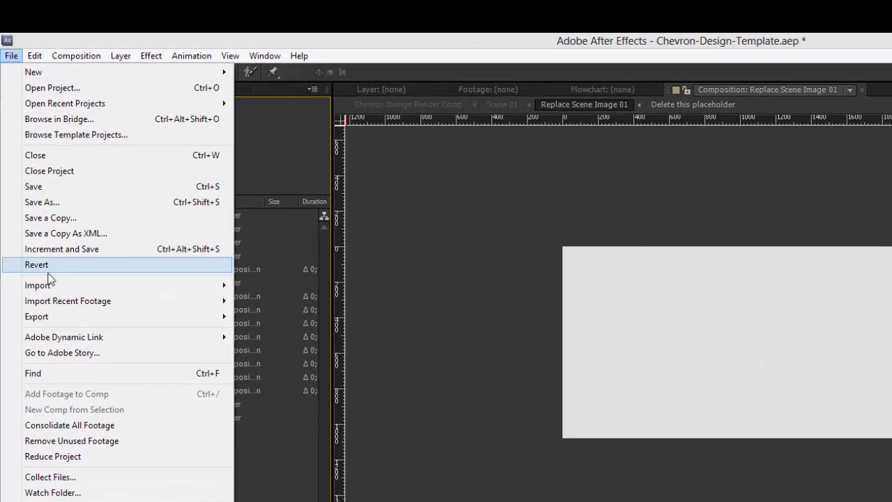
mouse_move(49, 286)
left_click(272, 291)
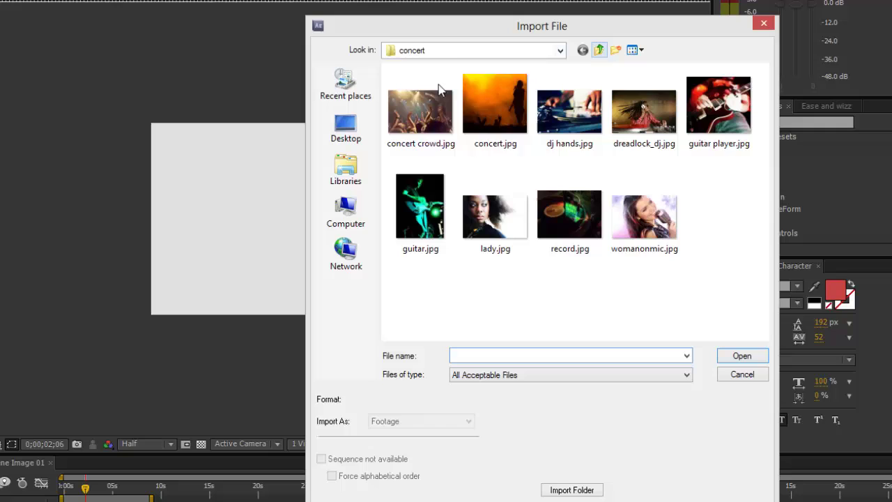
left_click(648, 220)
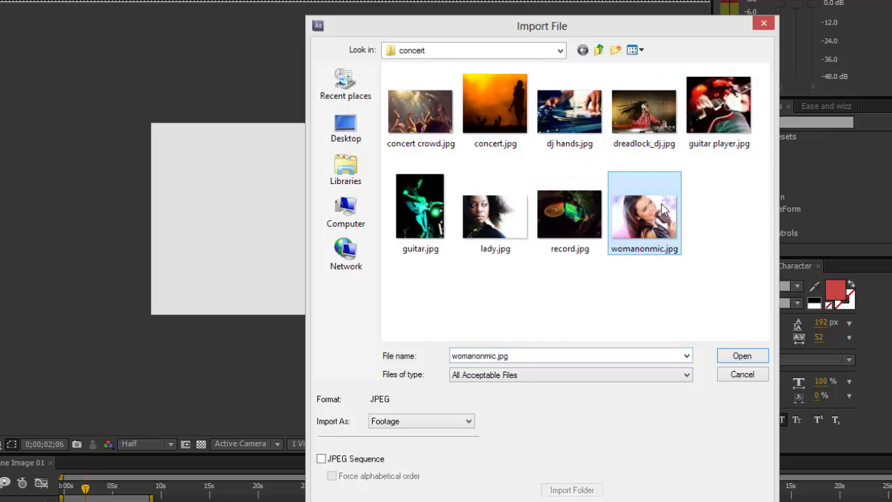
left_click(743, 357)
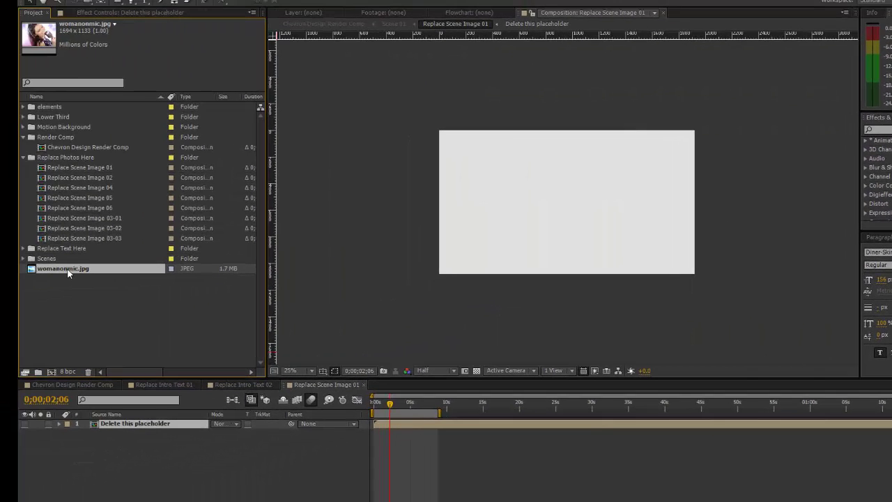
Step: Place womanonmic.jpg above the placeholder layer and scale it to 116%, nudging it down
left_click_drag(68, 273, 116, 424)
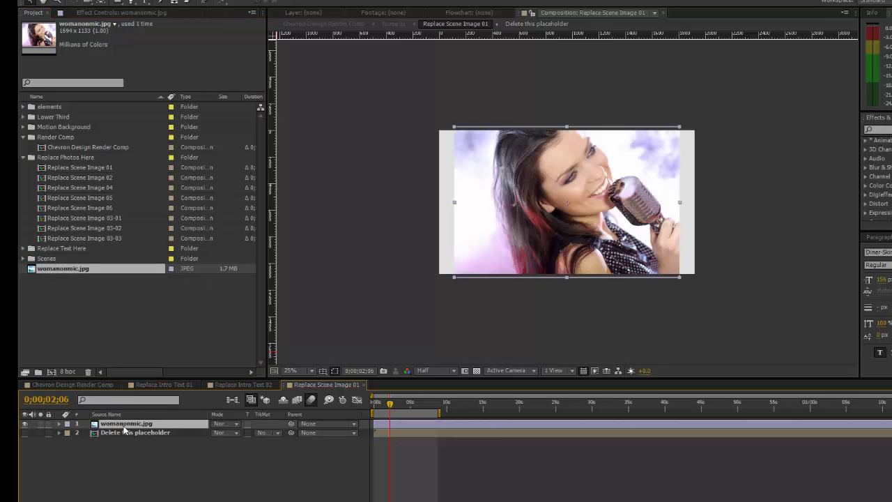
key("s")
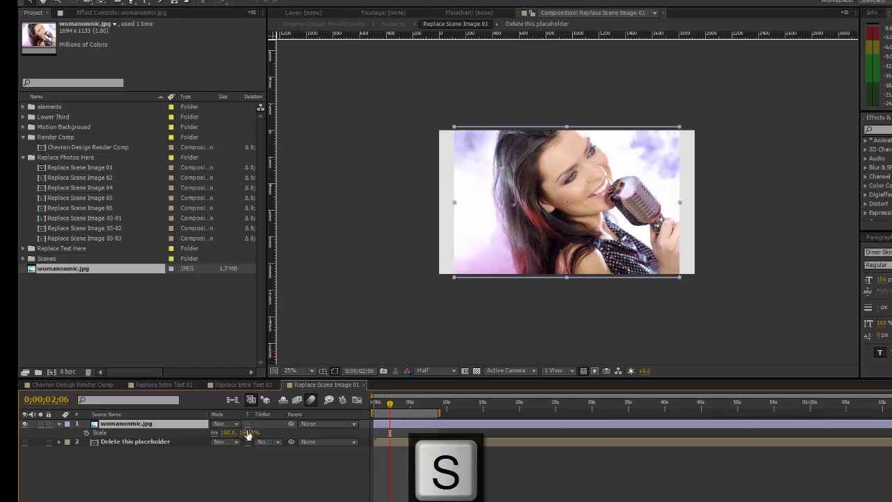
left_click_drag(246, 432, 256, 428)
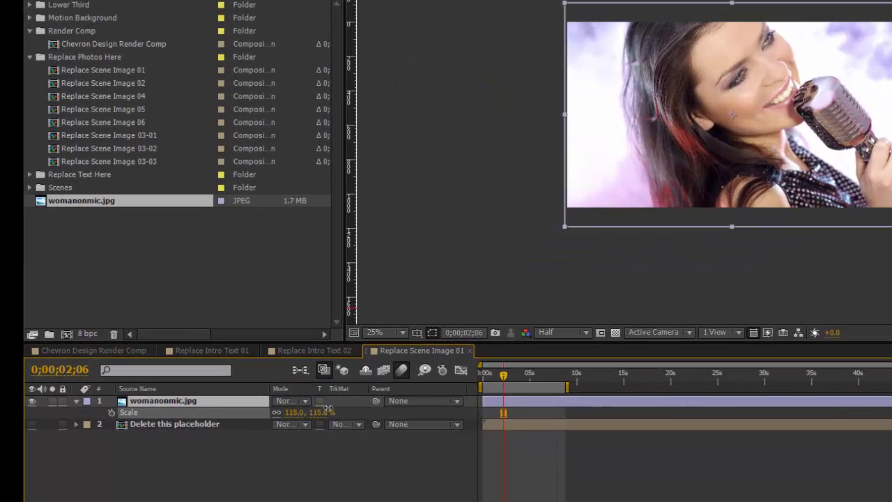
left_click_drag(327, 408, 329, 408)
left_click_drag(696, 86, 694, 102)
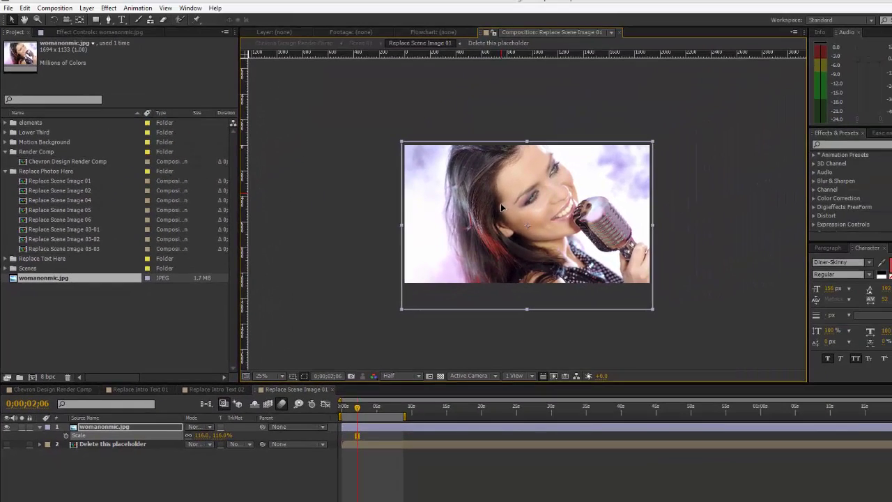
Step: Switch to the Chevron Design Render Comp and select Scene 01, now showing the singer photo
left_click(66, 391)
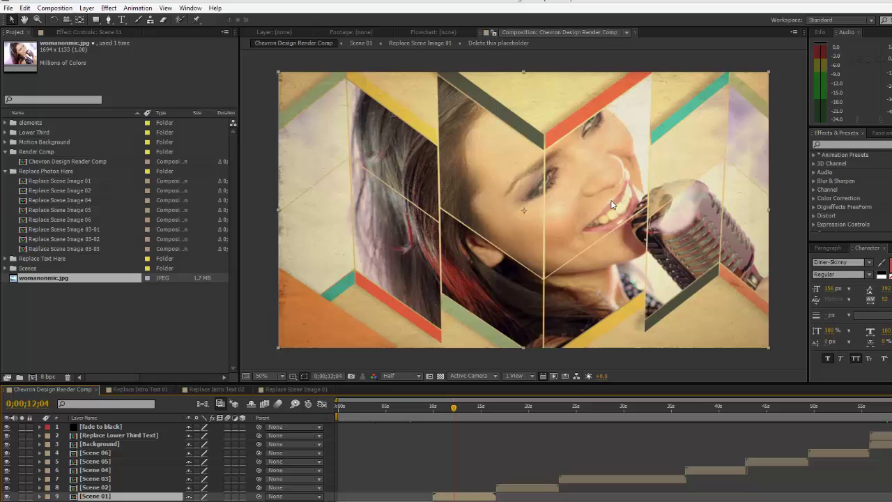
left_click(576, 253)
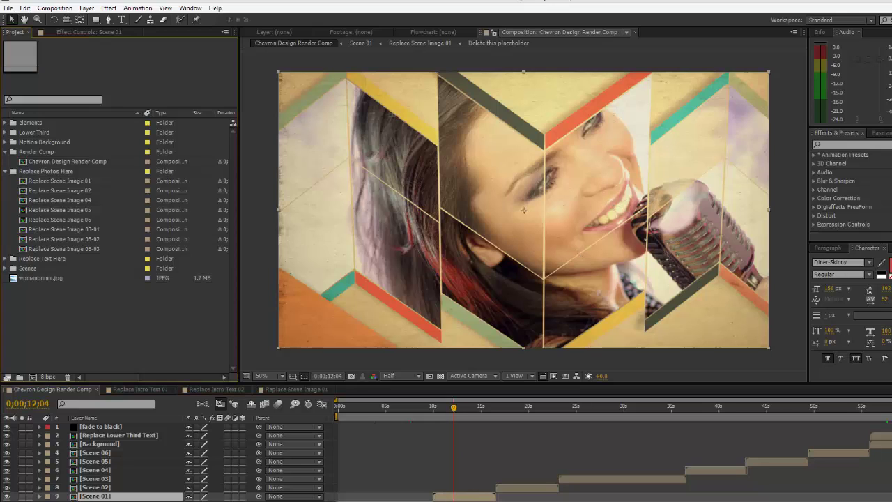
key("ctrl+shift+a")
left_click(95, 496)
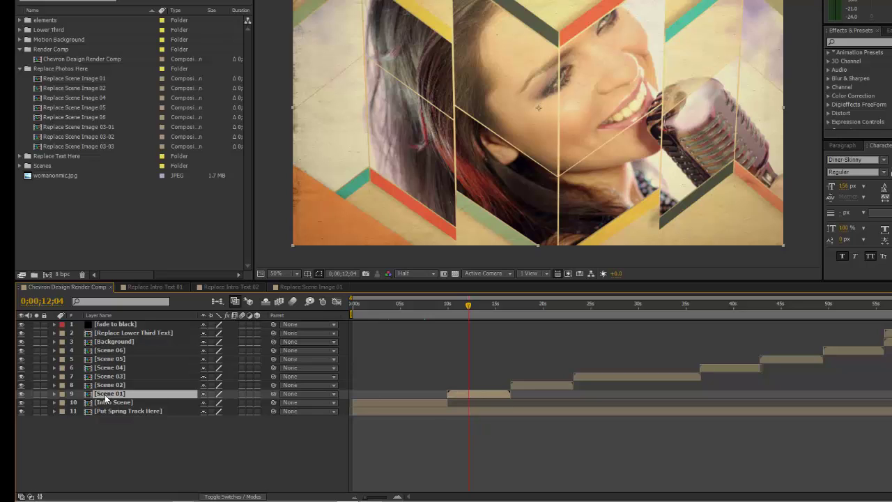
Step: Open the Scene 01 comp and set the color control layer's color 01 to blue 356CB1
double_click(104, 394)
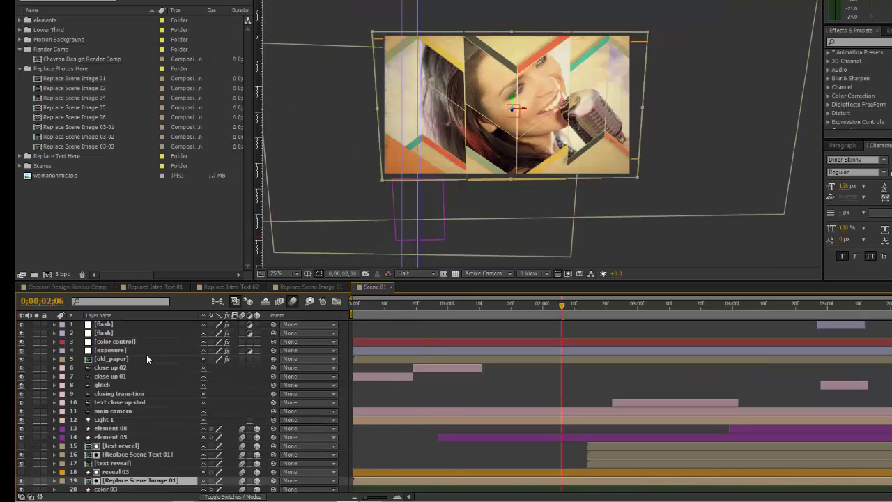
left_click(105, 315)
left_click(108, 341)
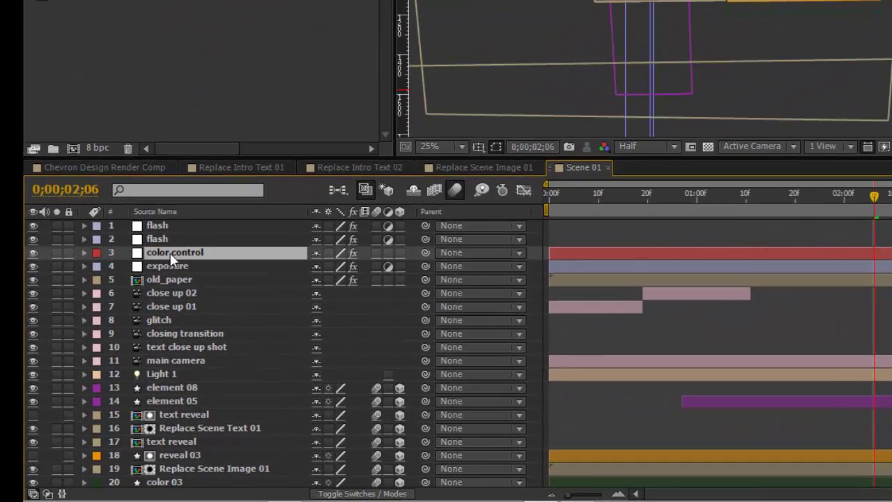
key("e")
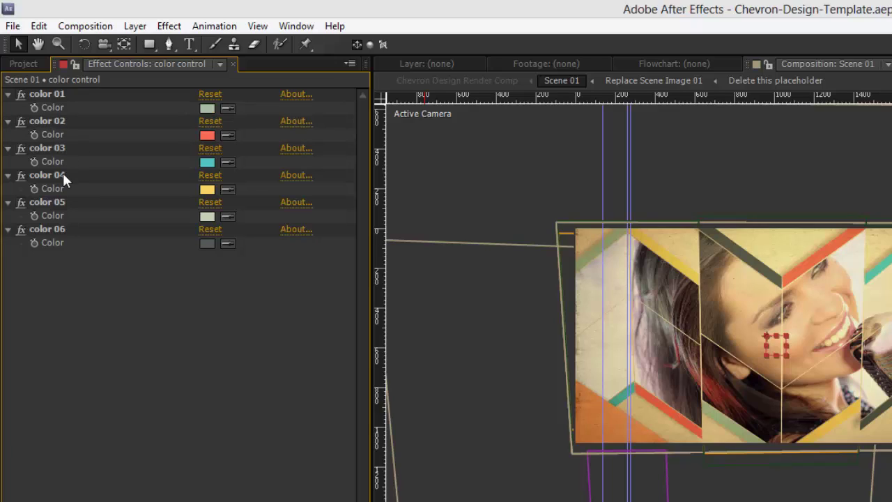
left_click(207, 108)
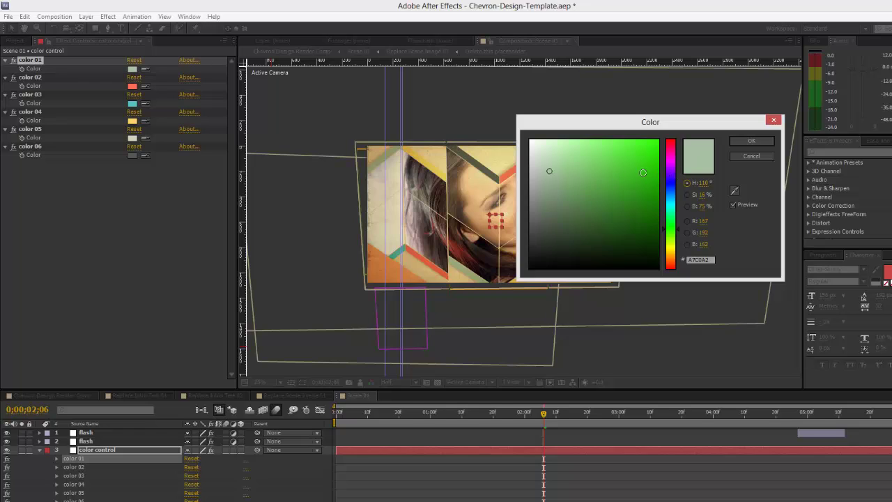
left_click(667, 196)
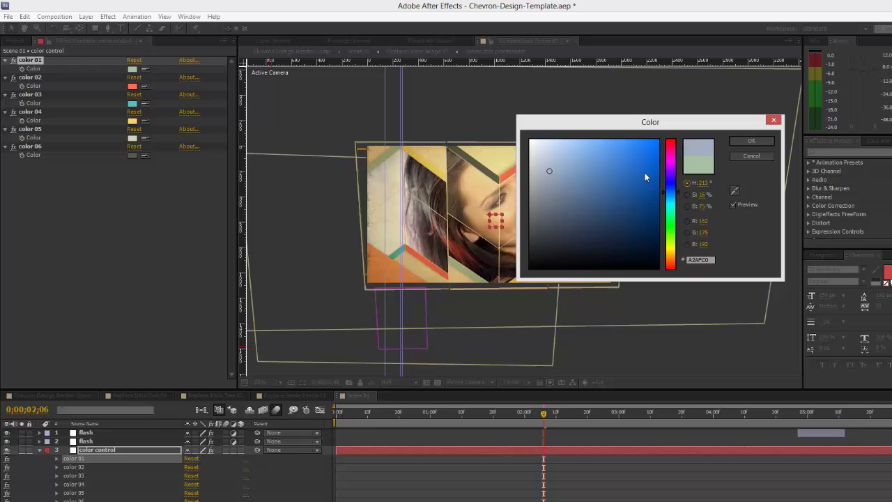
mouse_move(645, 177)
left_mouse_down()
mouse_move(618, 208)
mouse_move(619, 178)
left_mouse_up()
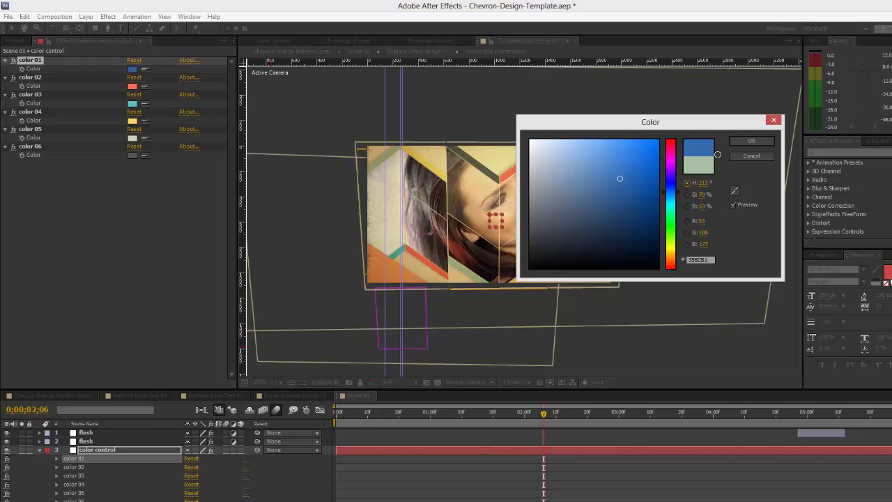
left_click(751, 140)
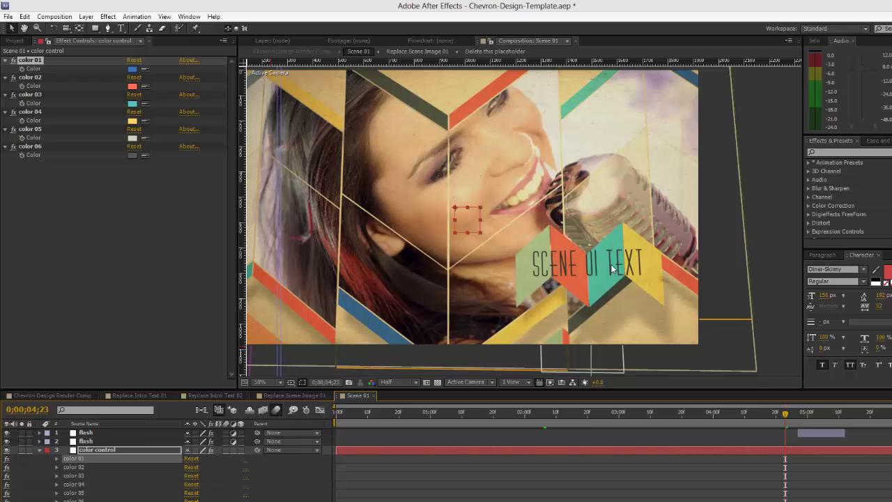
Step: Open the text reveal composition from the elements folder in the Project panel
scroll(777, 458, "down", 6)
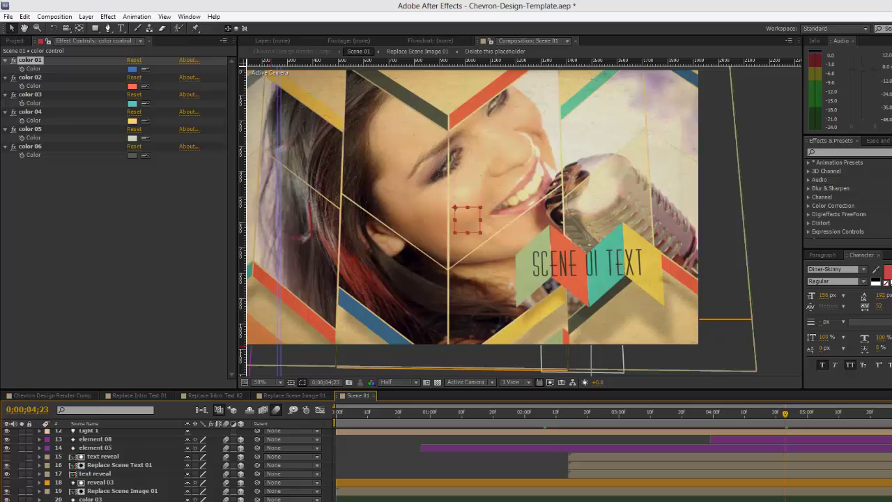
left_click(104, 476)
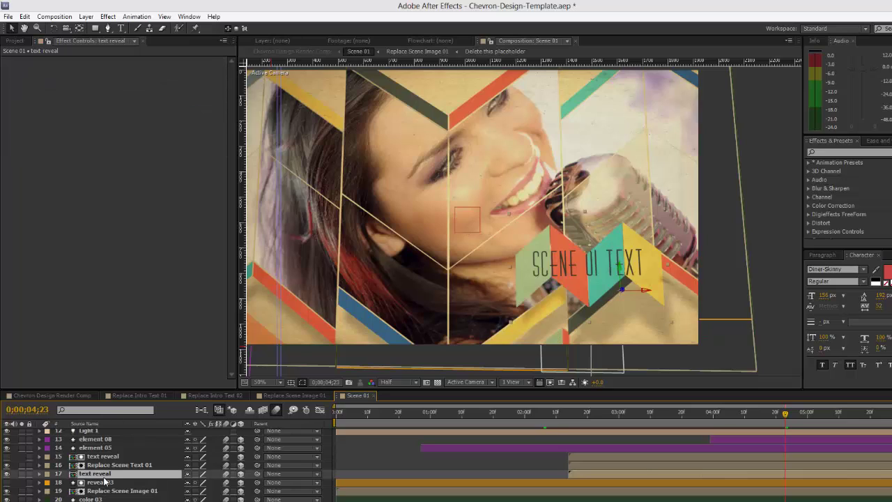
left_click(14, 41)
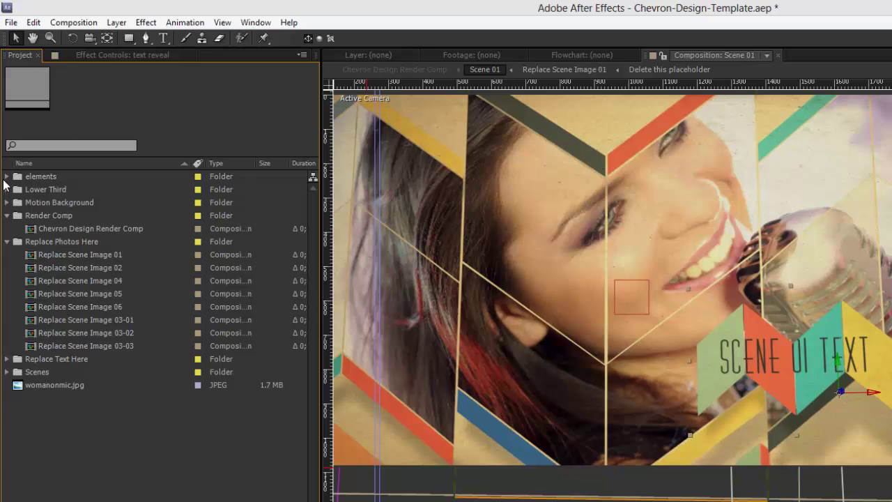
left_click(56, 175)
left_click(7, 176)
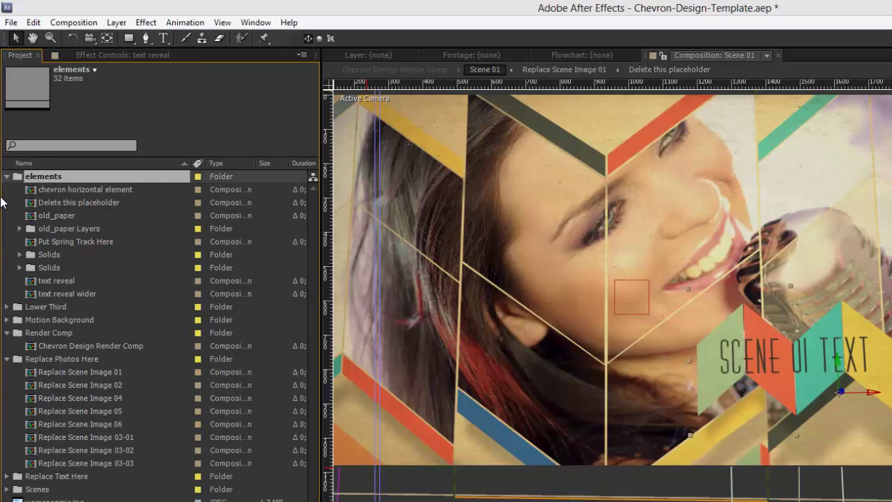
left_click(53, 282)
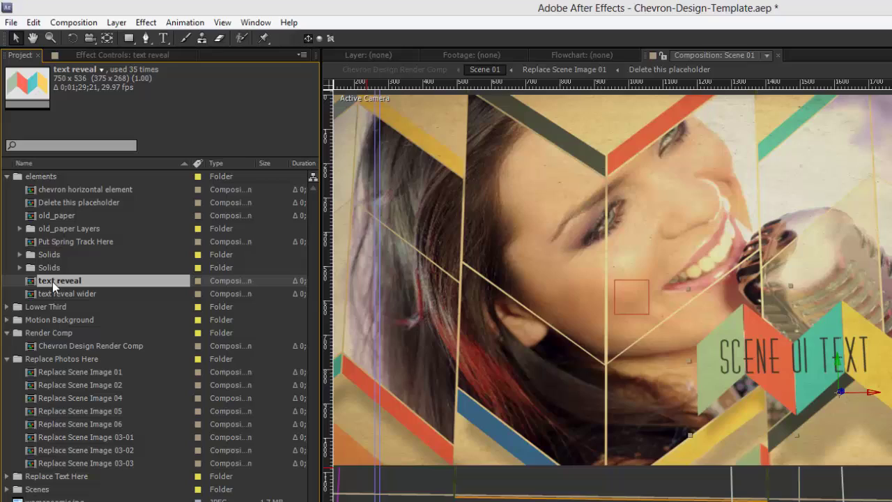
double_click(53, 281)
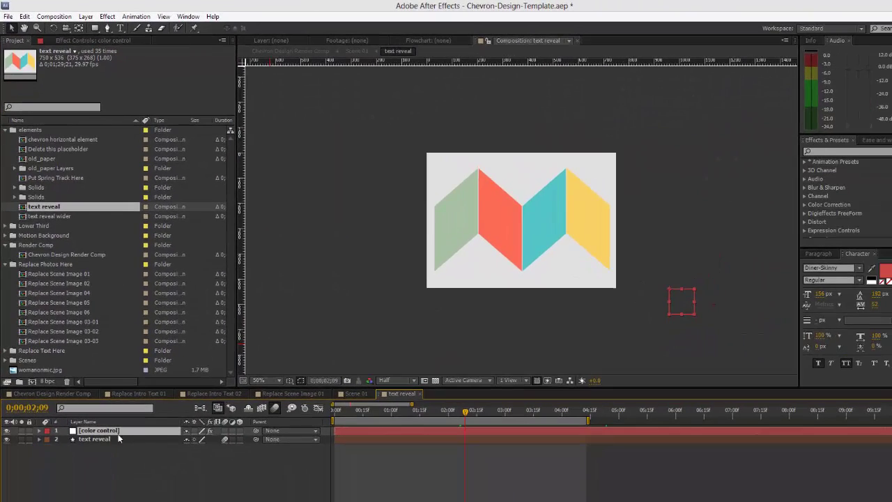
Step: View the color control layer's six colours, then return to the Chevron Design Render Comp
left_click(104, 432)
left_click(92, 40)
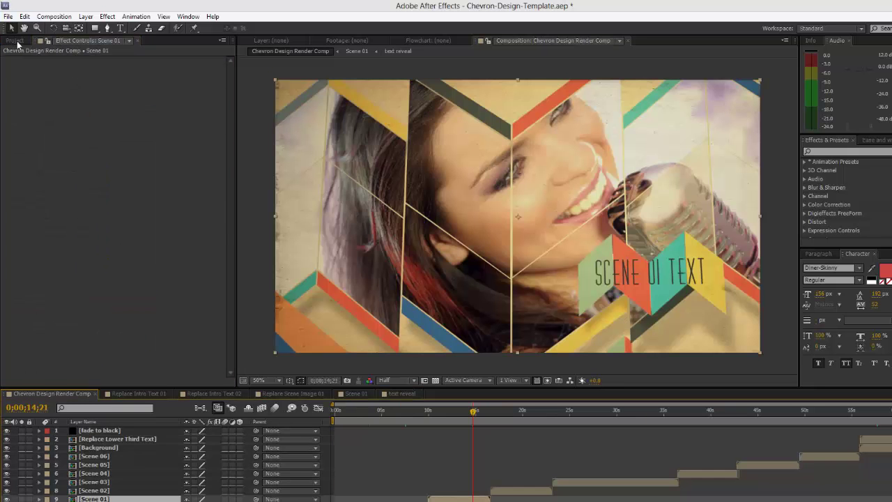
left_click(15, 40)
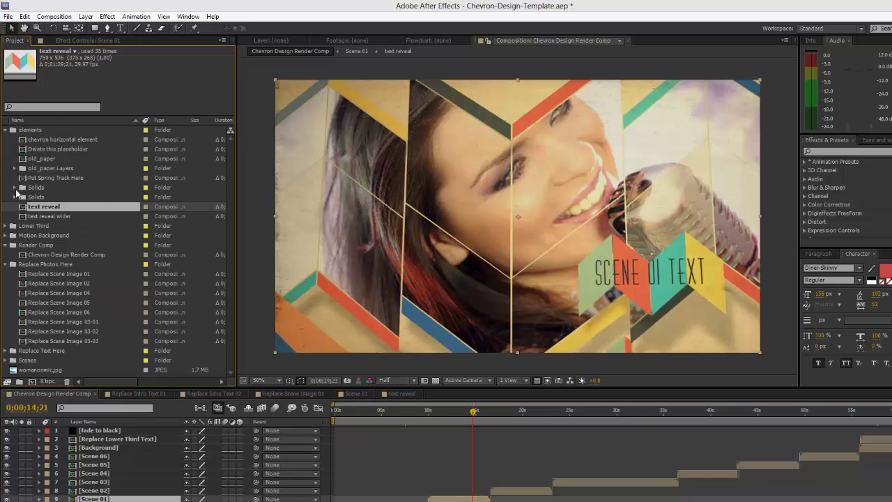
left_click(6, 130)
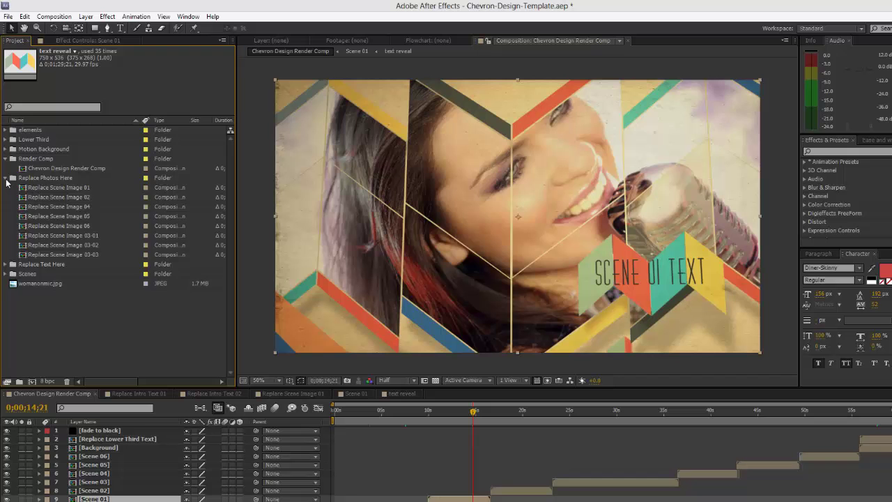
Step: Open the Replace Lower Third Text composition at a frame showing the lower third
left_click(5, 179)
left_click(14, 139)
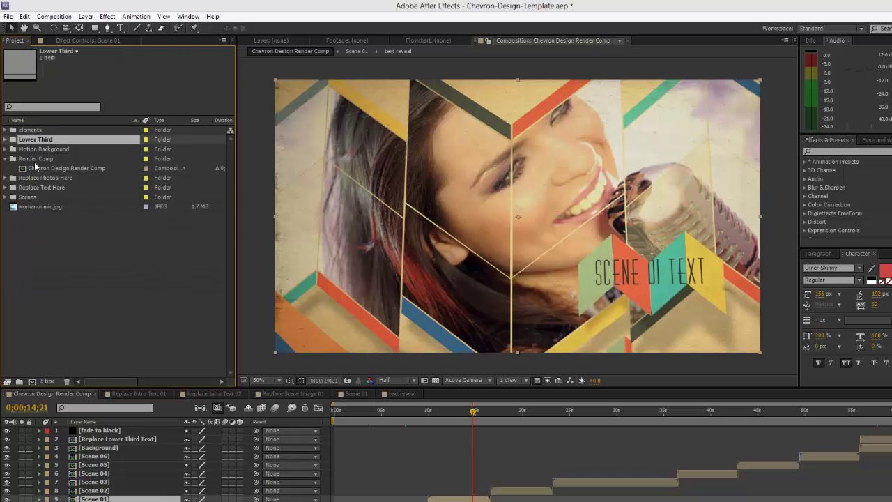
left_click(7, 139)
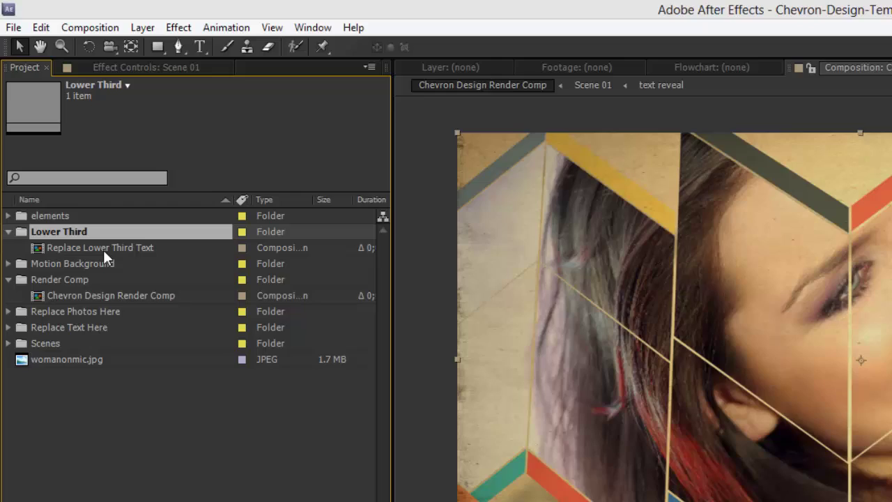
double_click(104, 248)
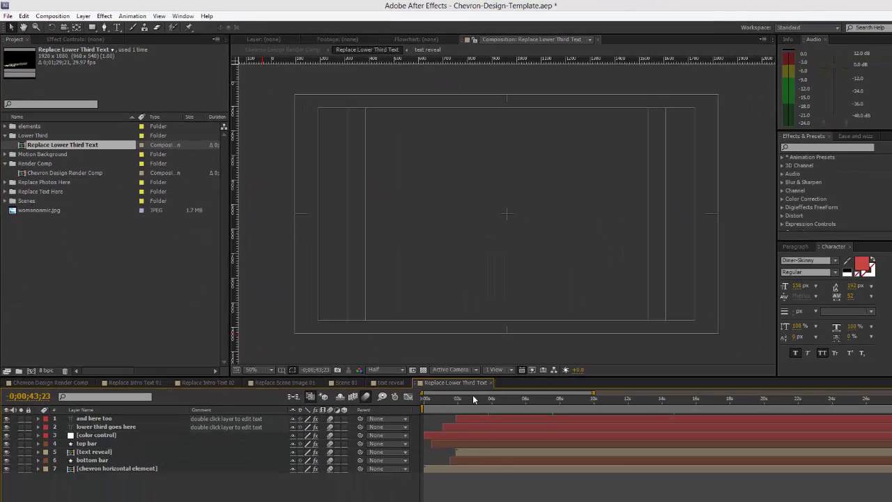
left_click(473, 399)
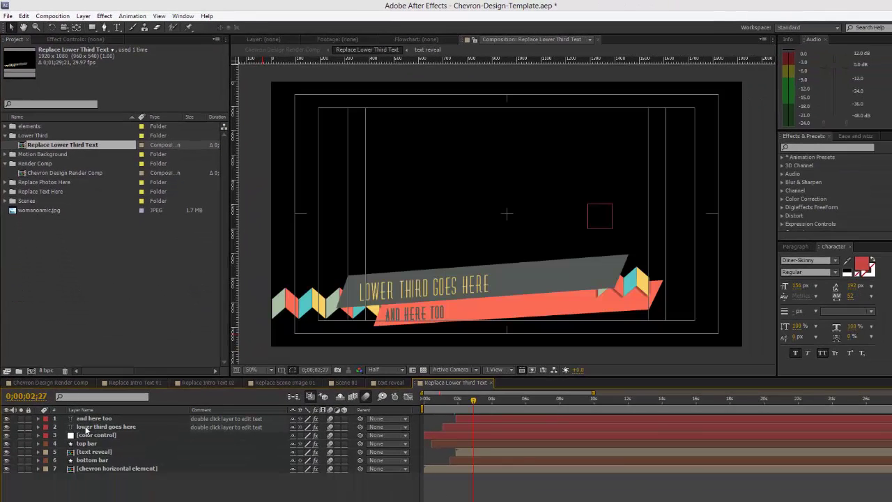
Step: Change the first lower-third line to 'CHANGE YOUR TEXT HERE'
double_click(460, 290)
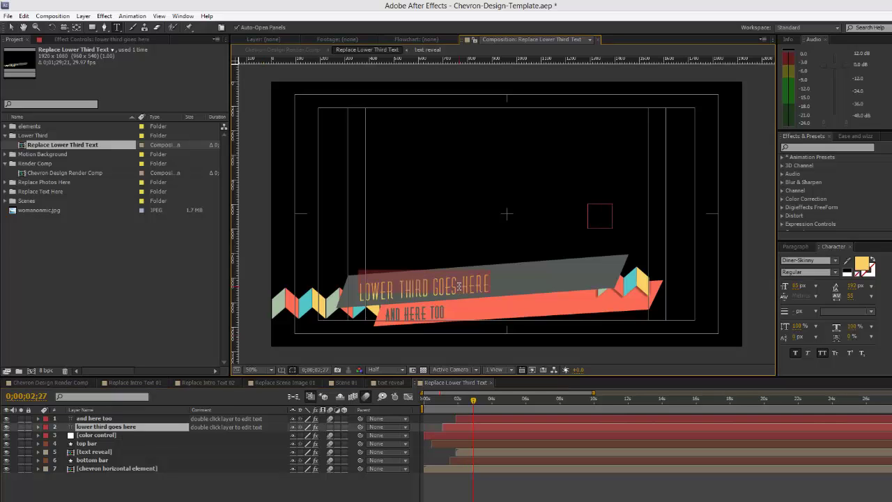
type("CHANGE Y")
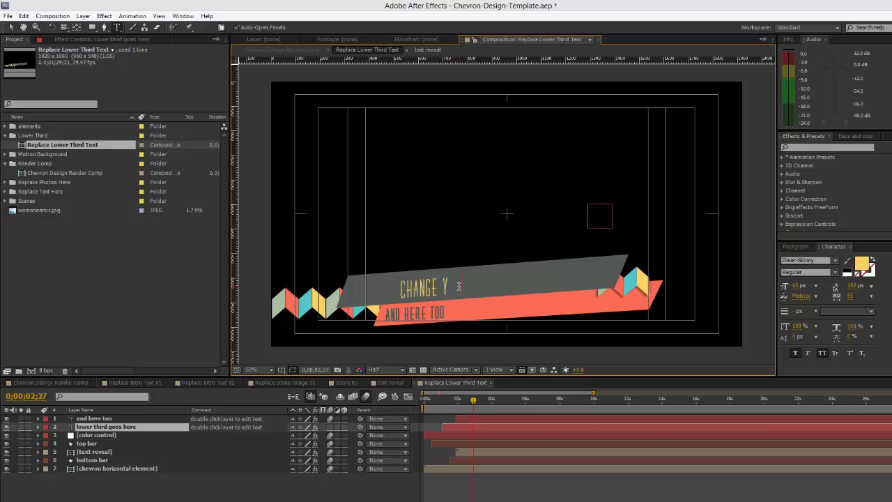
type("OUR")
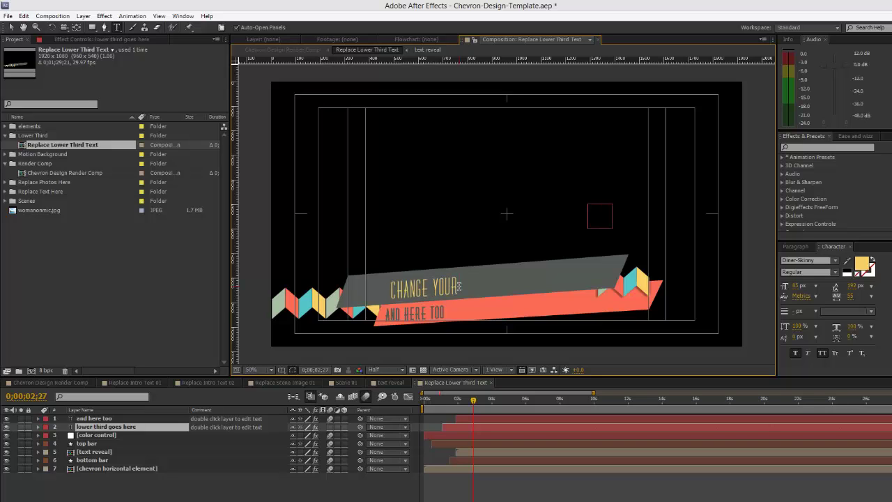
type(" TEXT HERE")
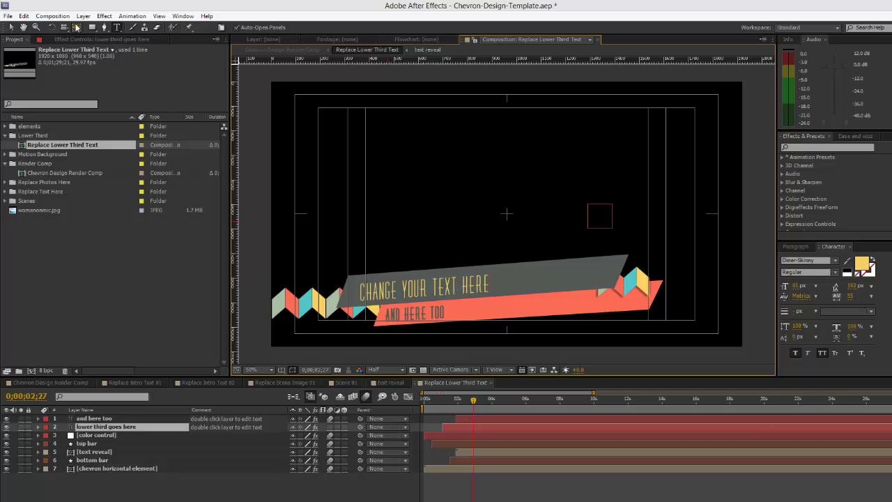
left_click(11, 27)
Step: Retype the second line as 'HERE IS A GOOD PLACE TOO' and nudge it slightly right
left_click(96, 419)
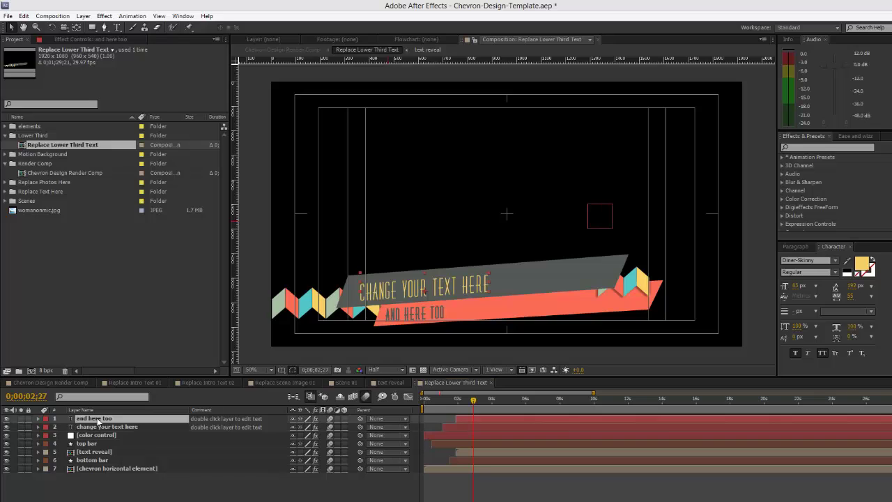
double_click(97, 419)
type("HERE")
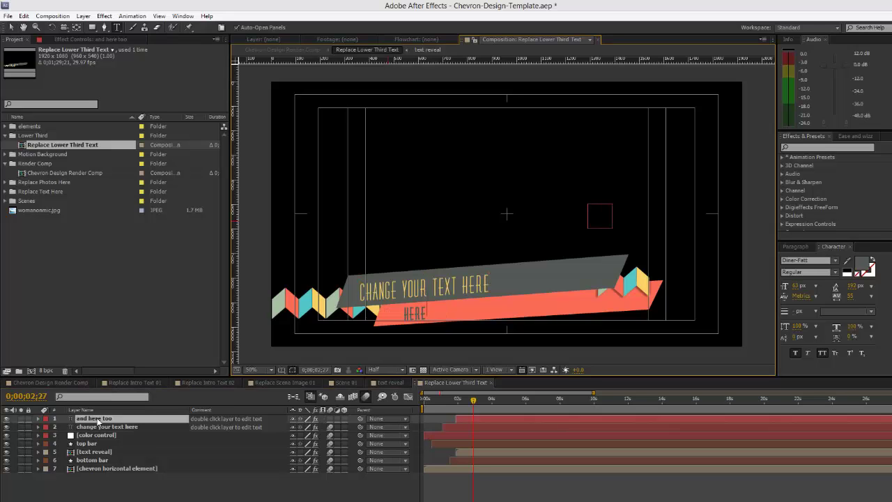
type(" IS A GOOD PLAce too")
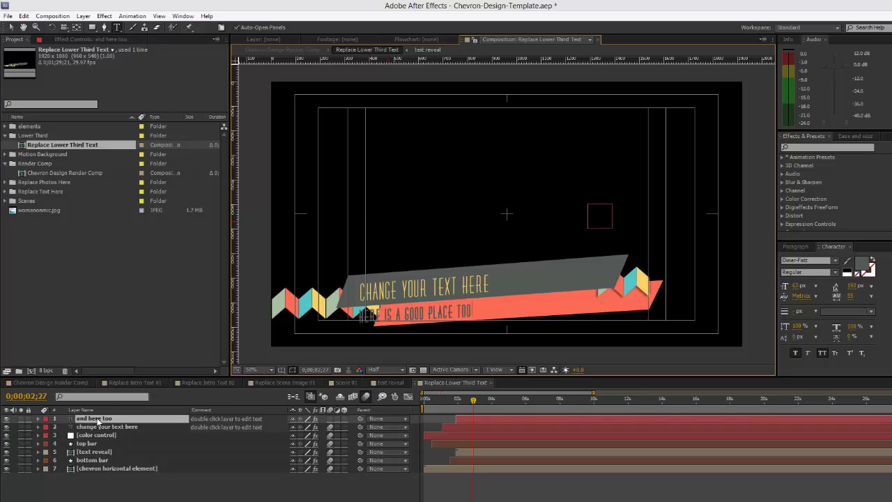
key("Escape")
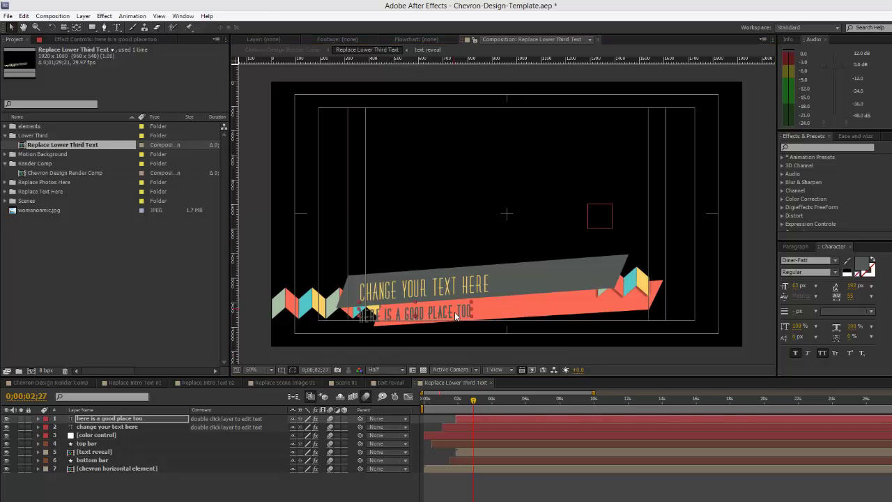
left_click_drag(461, 317, 481, 312)
Step: Show the six colour controls, then inspect the bottom bar, top bar and text reveal effects
left_click(232, 438)
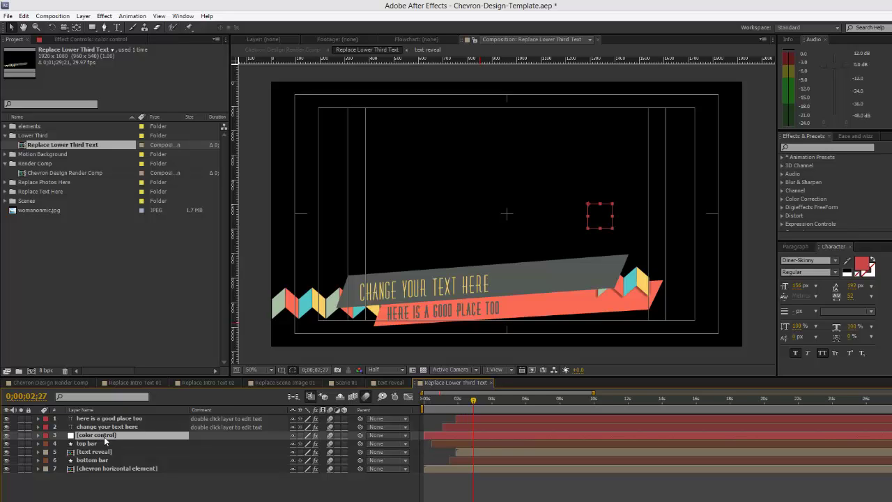
left_click(94, 40)
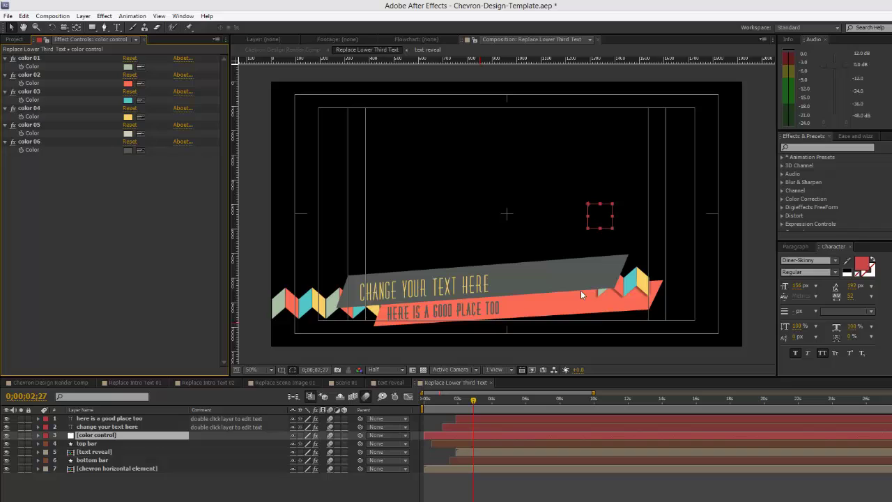
left_click(558, 279)
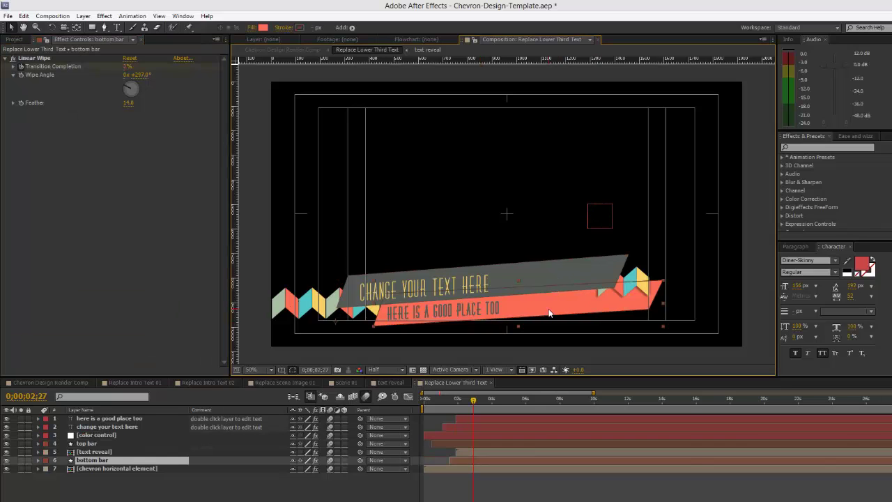
left_click(561, 271)
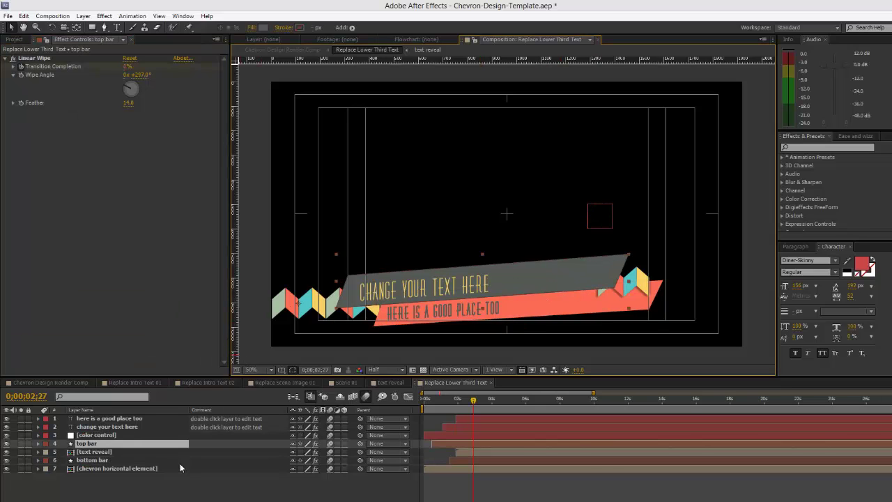
left_click(95, 453)
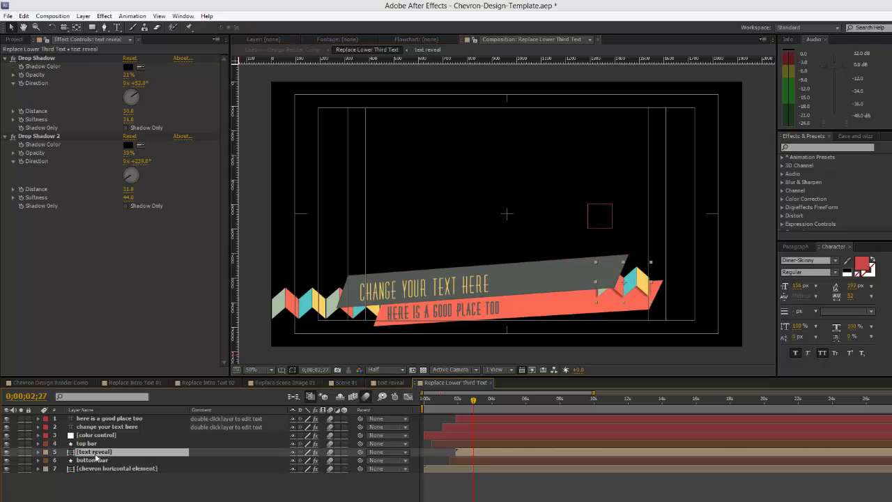
Step: Open the [text reveal] precomp layer from the Replace Lower Third Text timeline
double_click(95, 452)
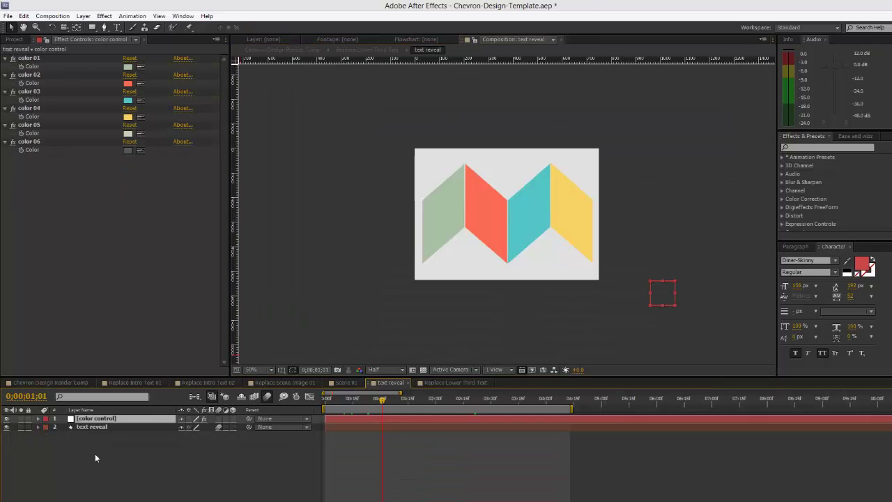